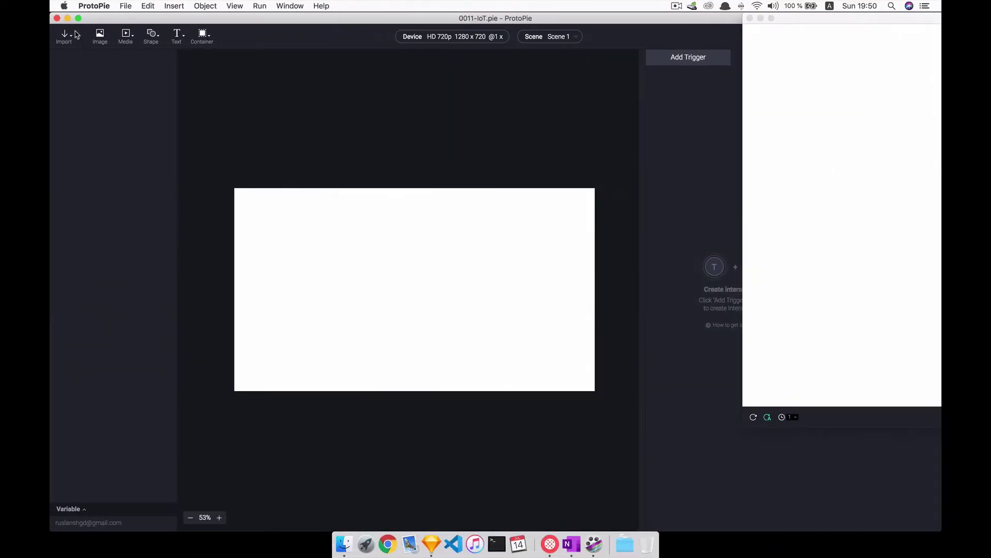
Step: Start a Sketch import into the empty ProtoPie IoT scene from the toolbar's Import menu
{"action": "left_click", "coordinate": [76, 35]}
{"action": "left_click", "coordinate": [117, 88]}
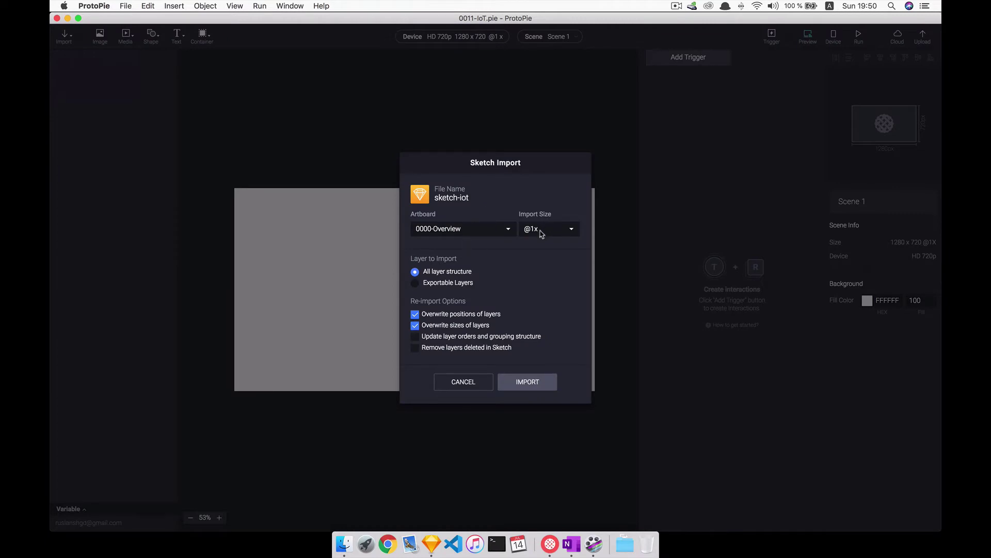
{"action": "left_click", "coordinate": [428, 231]}
{"action": "left_click", "coordinate": [528, 232]}
{"action": "left_click", "coordinate": [528, 231]}
{"action": "left_click", "coordinate": [514, 381]}
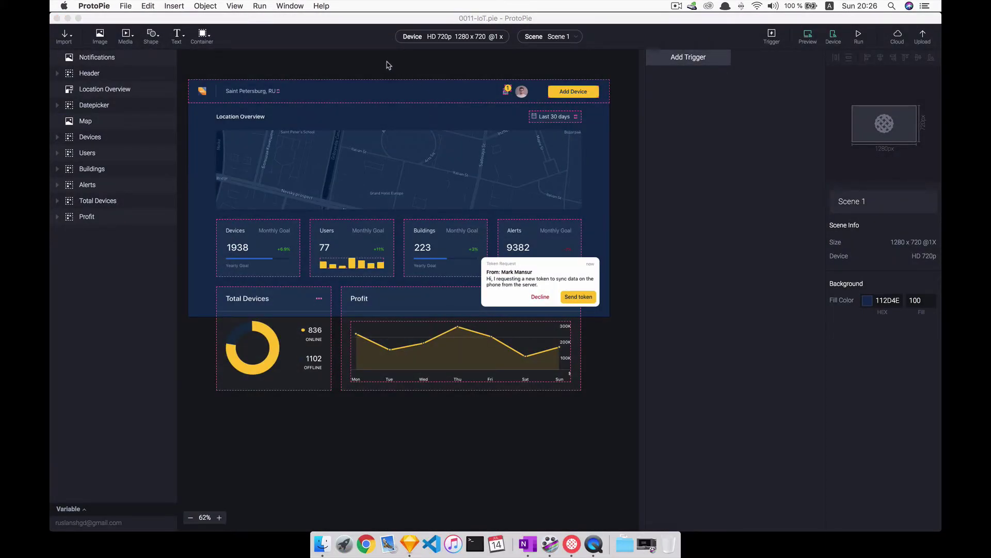
{"action": "key", "text": "super+p"}
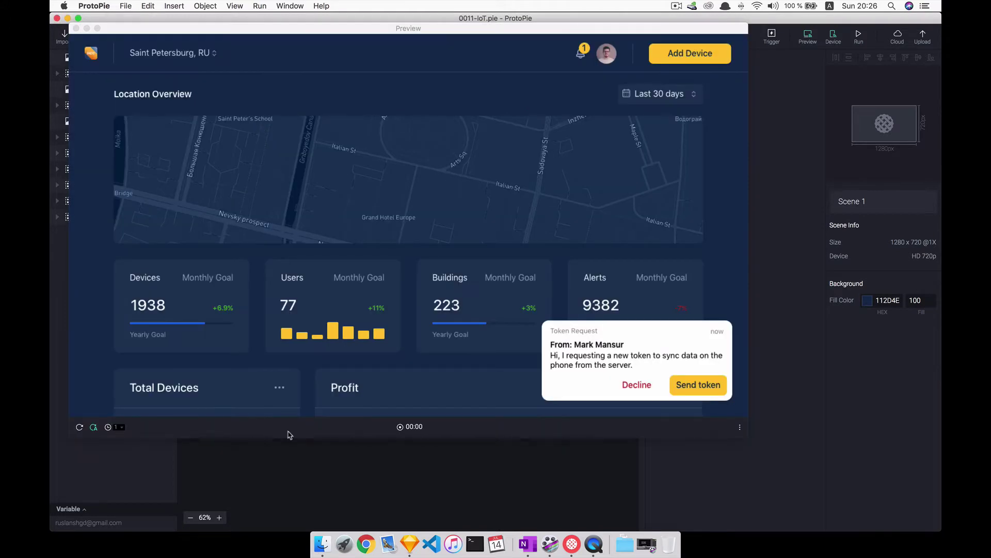
Step: Add a 1280×648 Container 1 directly beneath the Header, ordered below it in layers
{"action": "key", "text": "c"}
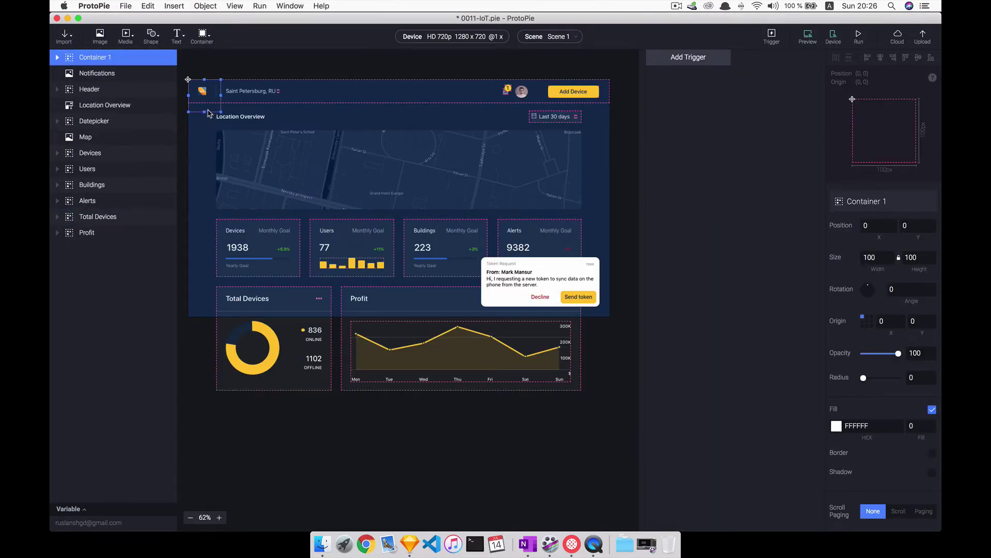
{"action": "left_click_drag", "start_coordinate": [207, 124], "coordinate": [609, 316]}
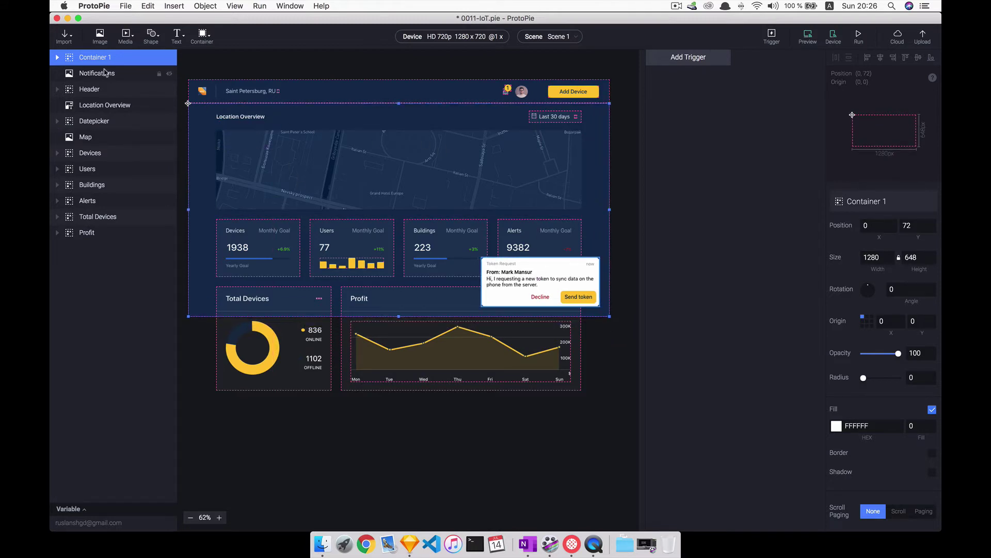
{"action": "left_click_drag", "start_coordinate": [101, 57], "coordinate": [99, 99]}
Step: Move the Location Overview through Profit layers into Container 1, with vertical scrolling and Clip Sublayers
{"action": "left_click", "coordinate": [96, 105]}
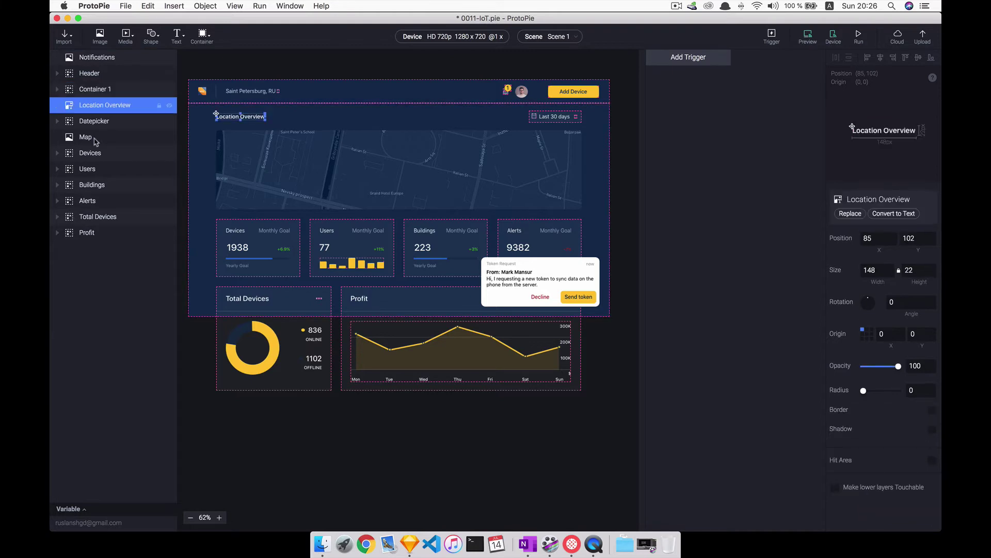
{"action": "left_click", "coordinate": [87, 244]}
{"action": "left_click", "coordinate": [95, 107]}
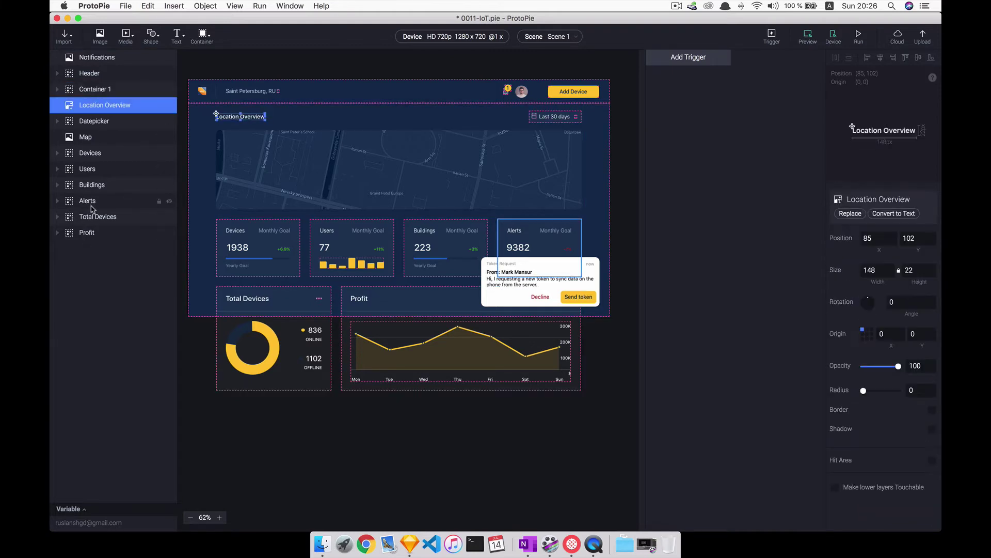
{"action": "left_click", "coordinate": [152, 232], "text": "shift"}
{"action": "left_click_drag", "start_coordinate": [91, 105], "coordinate": [99, 89]}
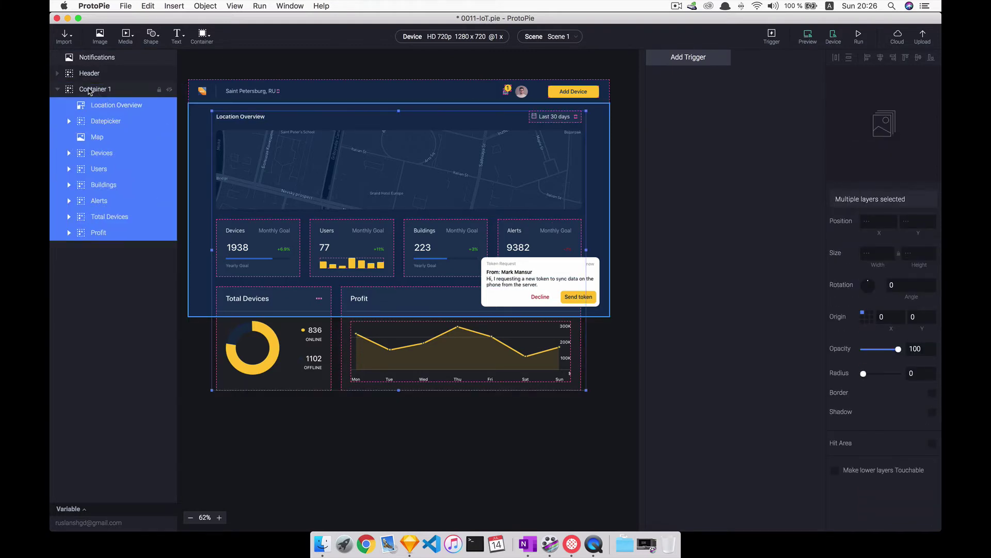
{"action": "left_click", "coordinate": [96, 88]}
{"action": "left_click", "coordinate": [898, 433]}
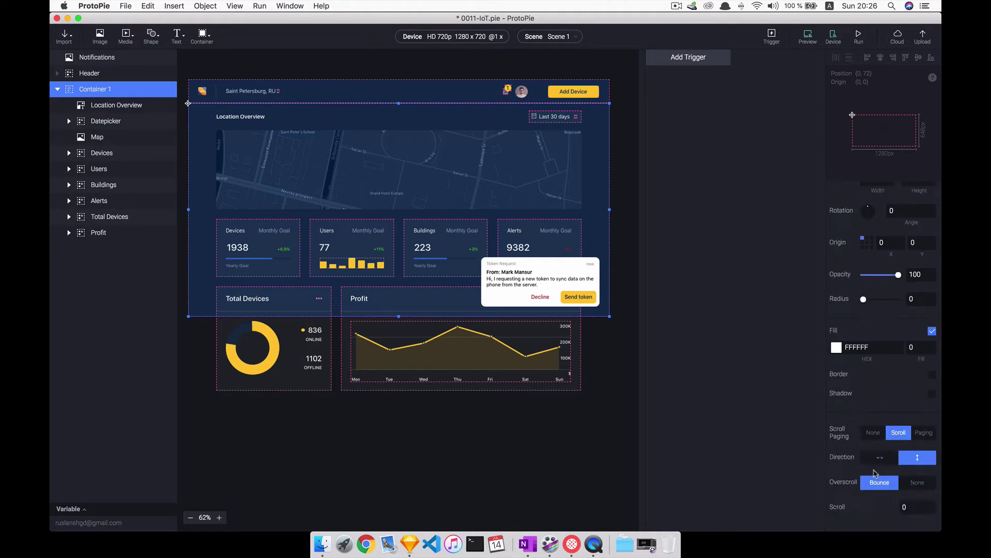
{"action": "left_click", "coordinate": [846, 509]}
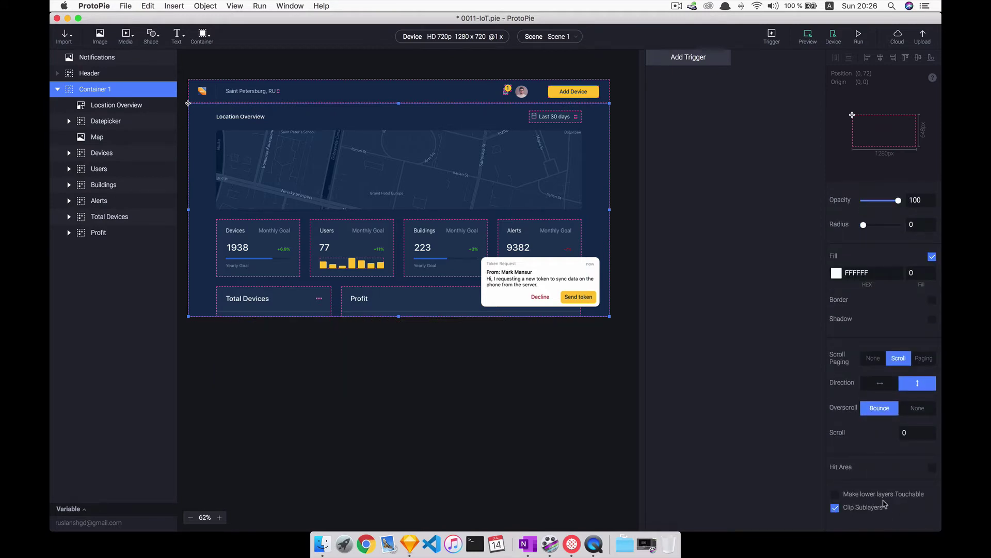
Step: Give the Notification badge a bottom-left origin (0,100), rotation 90 and opacity 0
{"action": "left_click", "coordinate": [541, 384]}
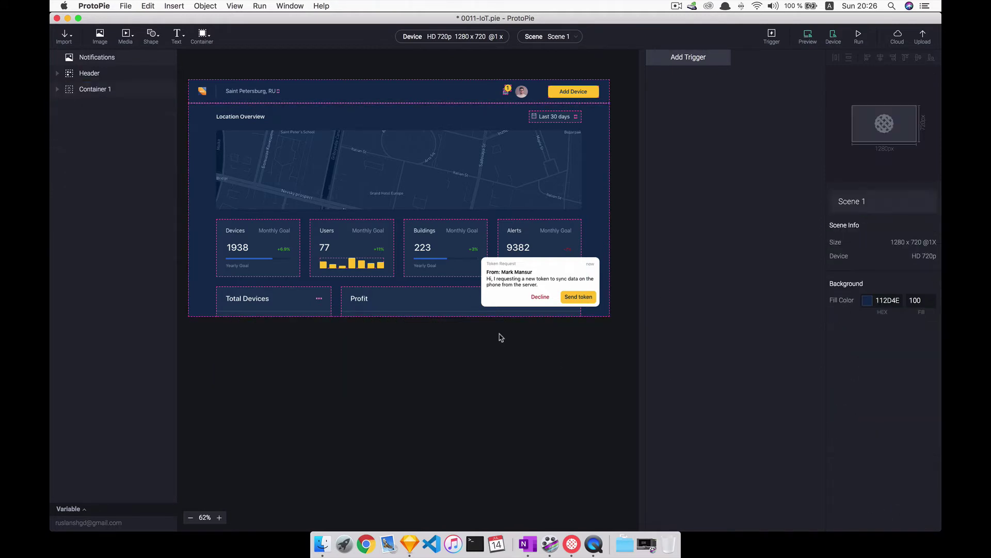
{"action": "left_click", "coordinate": [508, 91]}
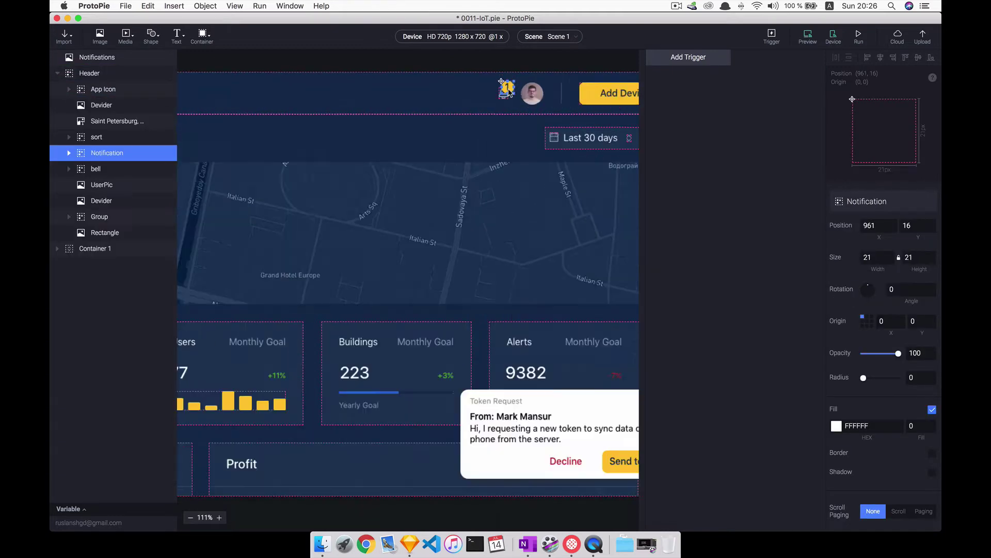
{"action": "scroll", "coordinate": [509, 92], "scroll_direction": "up", "scroll_amount": 5}
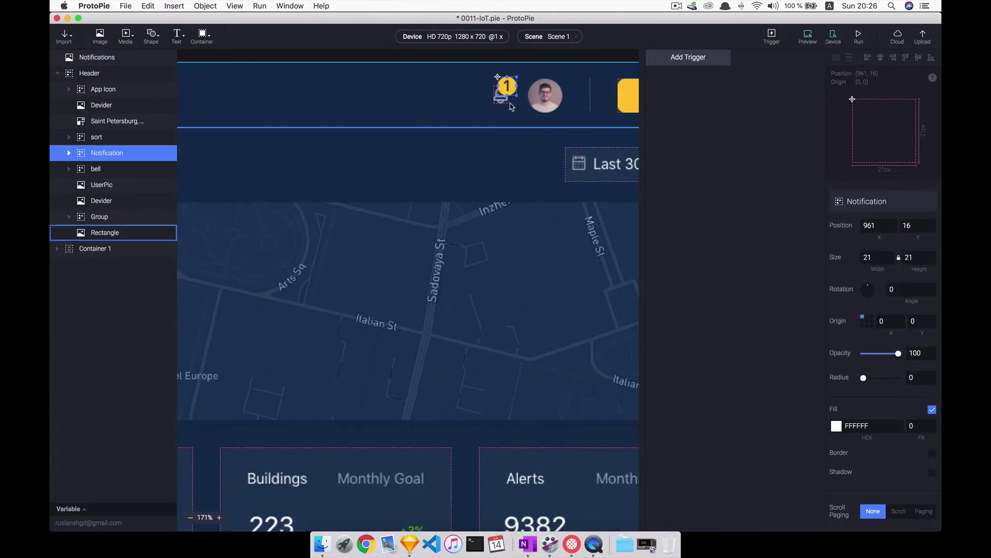
{"action": "left_click", "coordinate": [862, 326]}
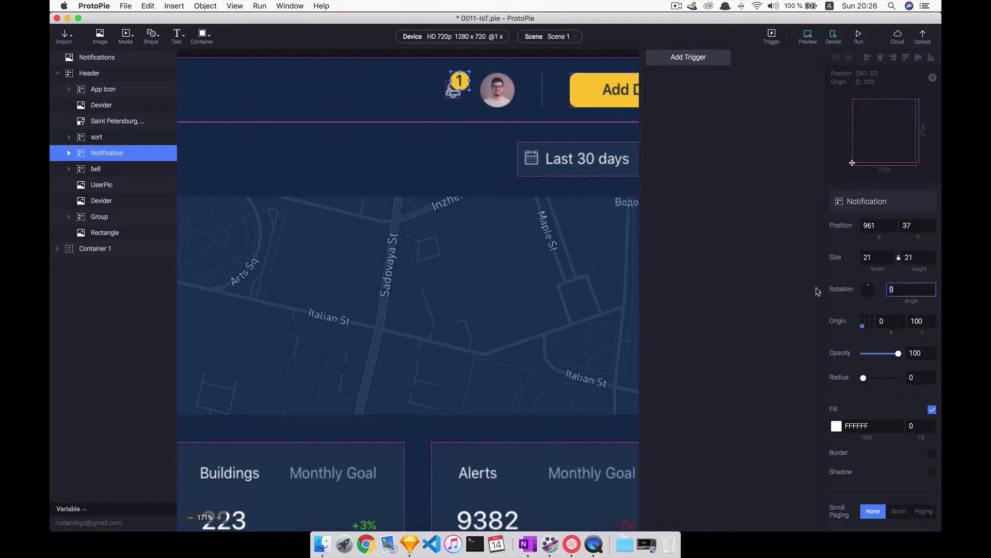
{"action": "type", "text": "90"}
{"action": "key", "text": "Return"}
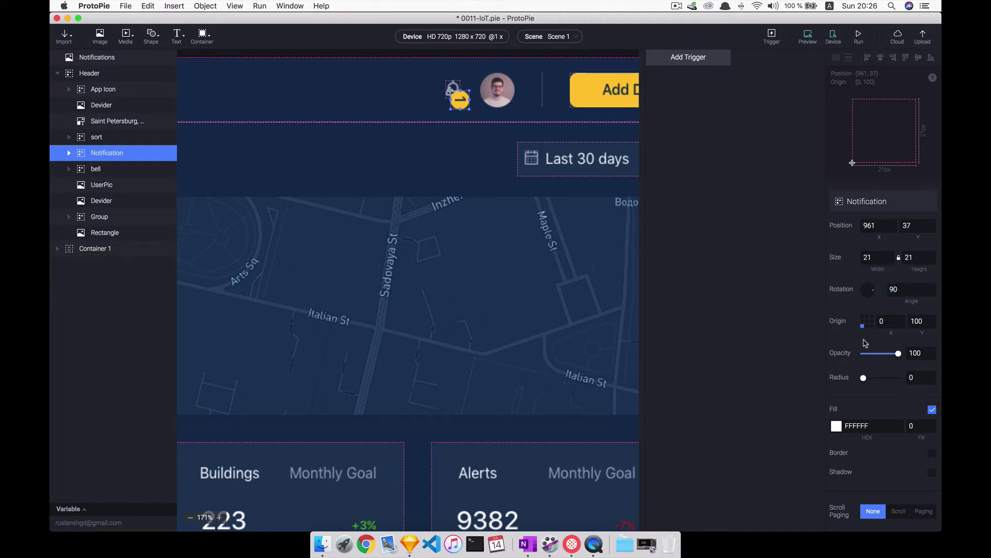
{"action": "left_click_drag", "start_coordinate": [878, 353], "coordinate": [862, 353]}
{"action": "scroll", "coordinate": [480, 251], "scroll_direction": "down", "scroll_amount": 5}
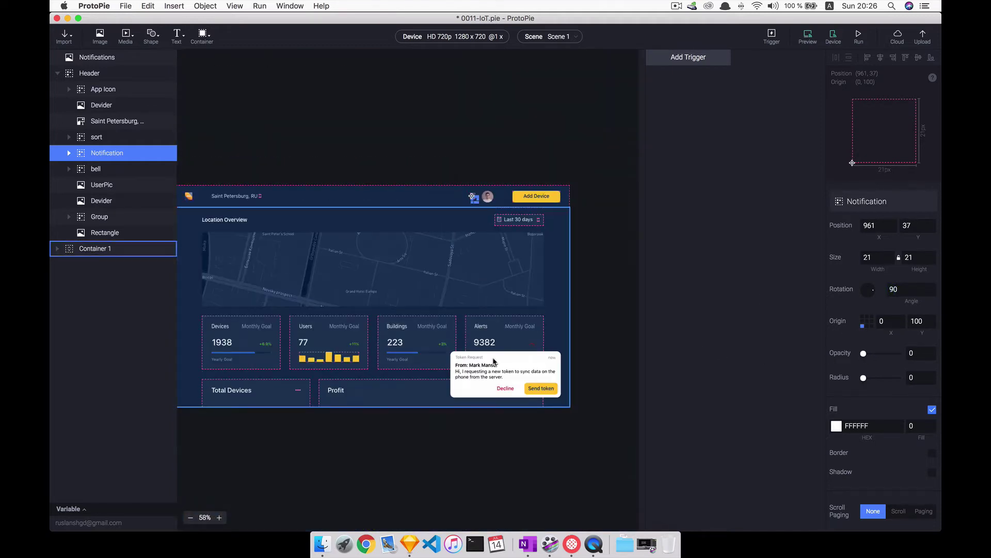
{"action": "left_click", "coordinate": [494, 361]}
{"action": "scroll", "coordinate": [540, 392], "scroll_direction": "up", "scroll_amount": 5}
Step: Wrap the Notifications card in a new Container 2
{"action": "scroll", "coordinate": [537, 397], "scroll_direction": "down", "scroll_amount": 2}
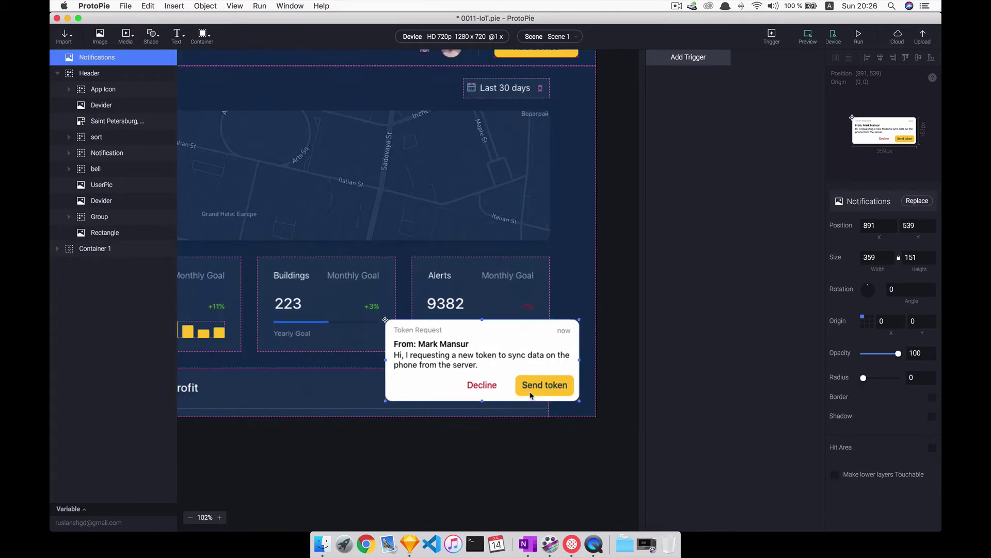
{"action": "key", "text": "super+alt+g"}
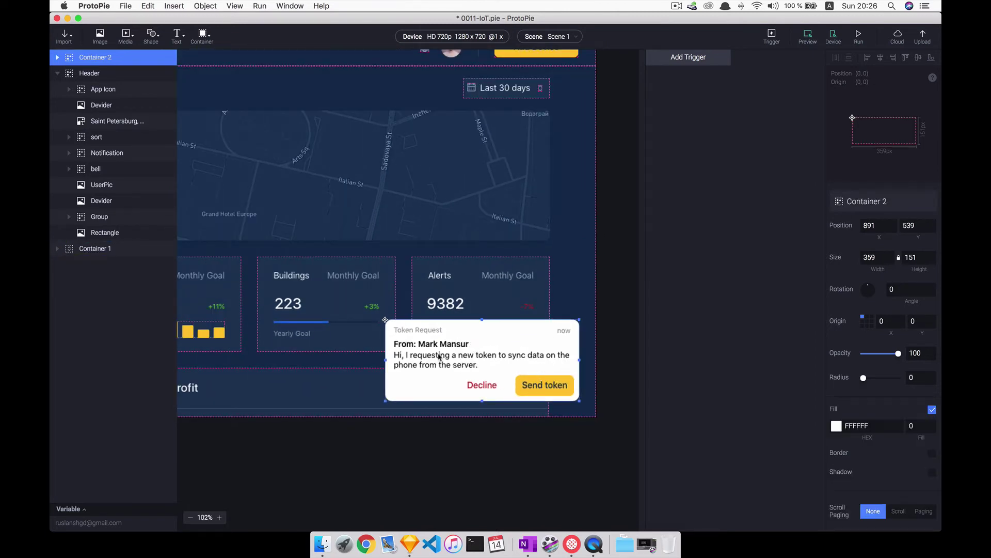
{"action": "double_click", "coordinate": [430, 355]}
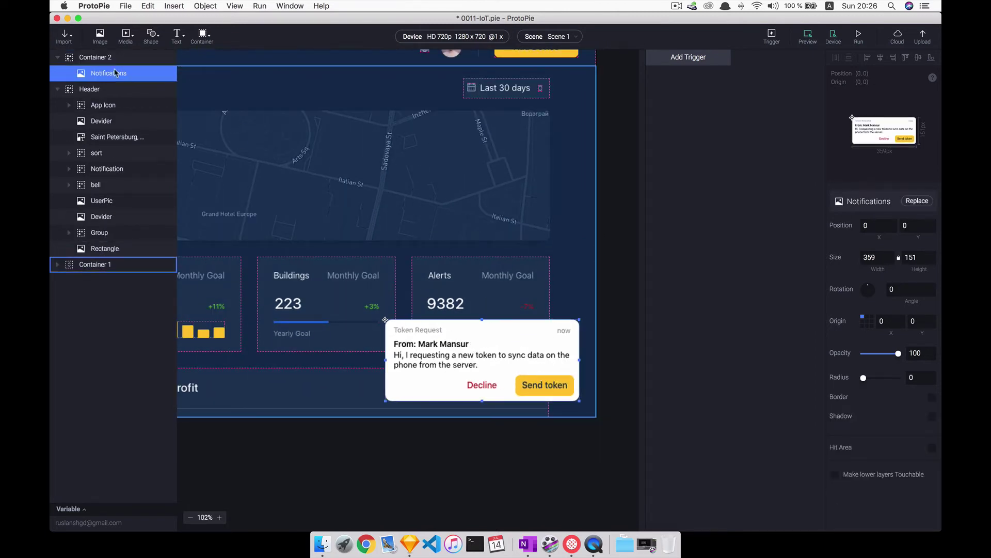
{"action": "left_click", "coordinate": [431, 381]}
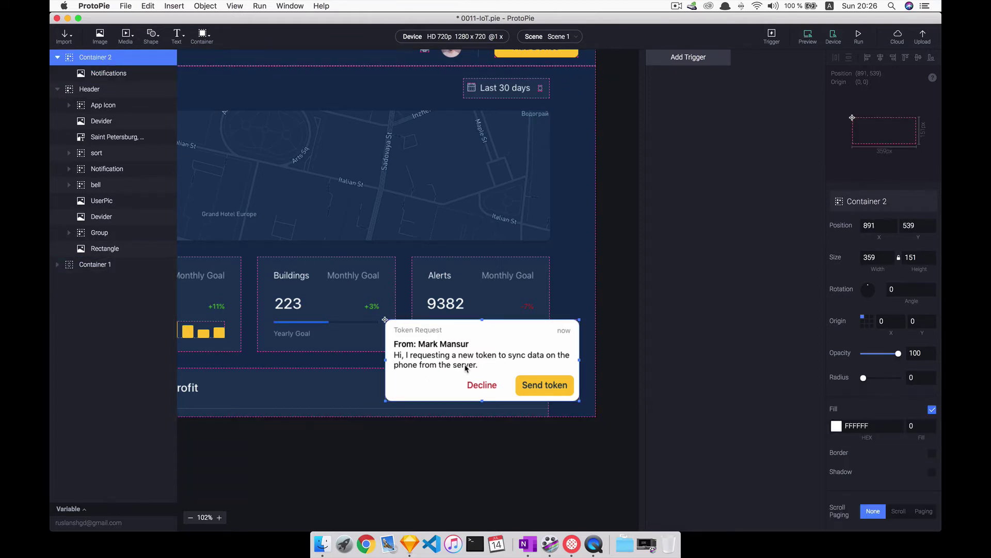
{"action": "double_click", "coordinate": [431, 381]}
Step: Add a fill-less Rectangle 1 sized exactly over the Send token button
{"action": "key", "text": "r"}
{"action": "left_click_drag", "start_coordinate": [414, 336], "coordinate": [550, 388]}
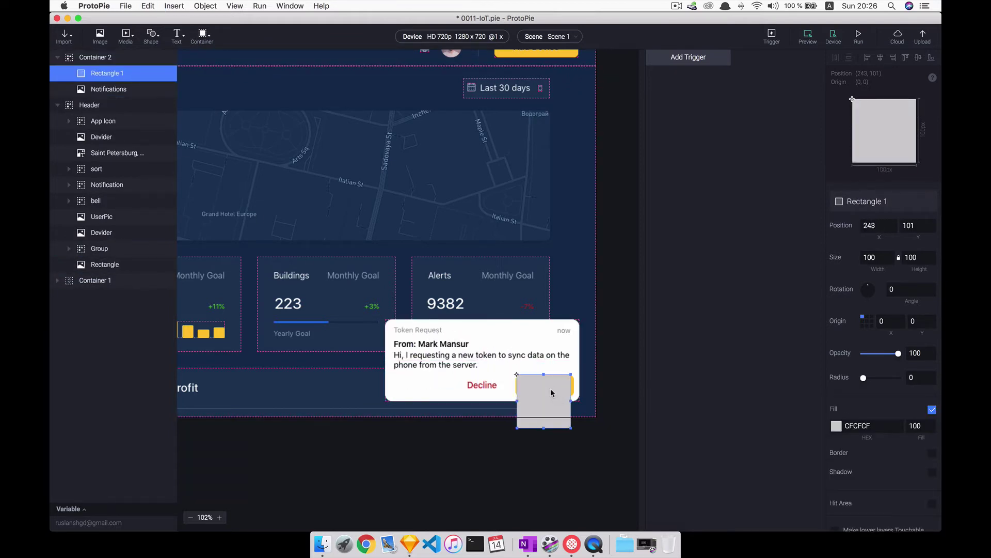
{"action": "scroll", "coordinate": [550, 388], "scroll_direction": "up", "scroll_amount": 5}
{"action": "left_click_drag", "start_coordinate": [532, 490], "coordinate": [533, 404]}
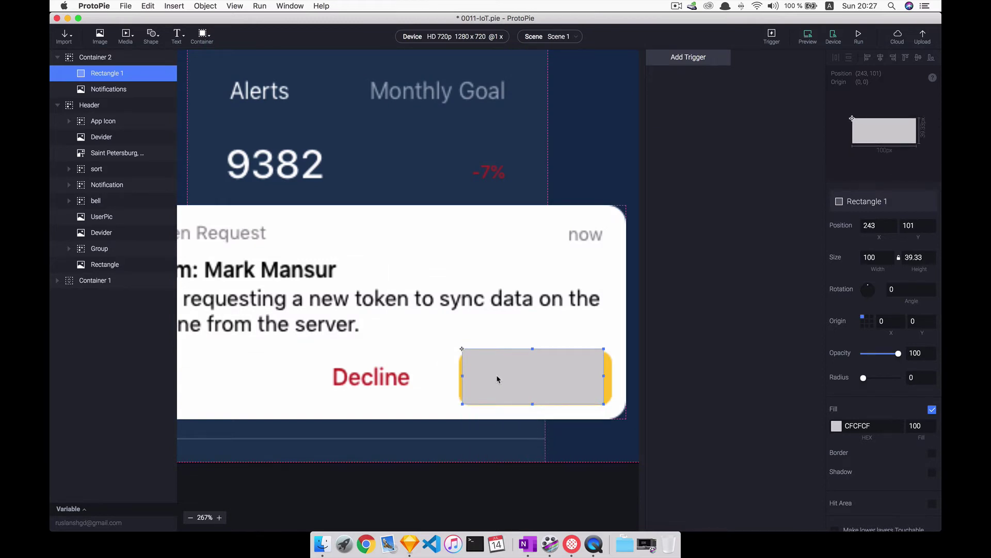
{"action": "scroll", "coordinate": [498, 380], "scroll_direction": "down", "scroll_amount": 3}
{"action": "scroll", "coordinate": [497, 380], "scroll_direction": "down", "scroll_amount": 2}
{"action": "left_click", "coordinate": [932, 409]}
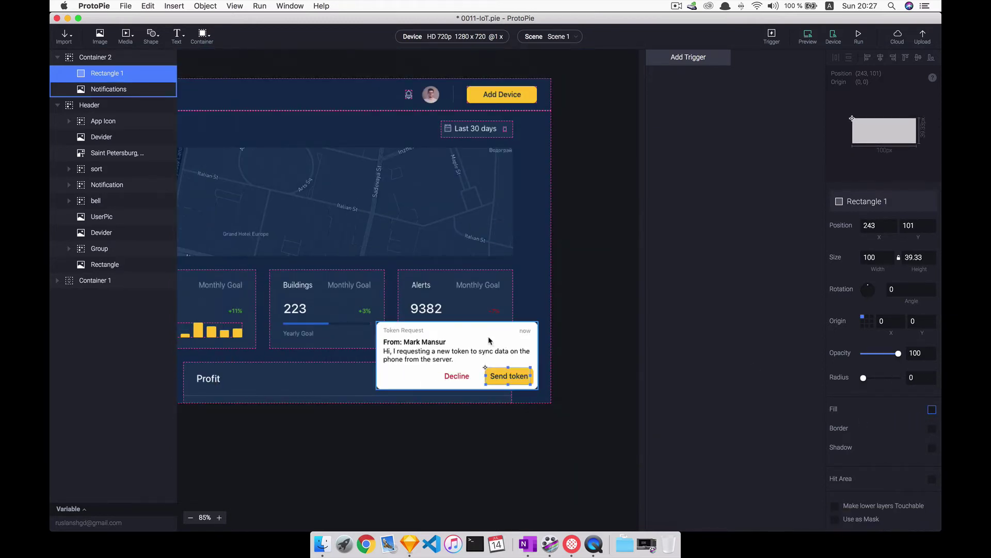
{"action": "scroll", "coordinate": [490, 340], "scroll_direction": "down", "scroll_amount": 4}
Step: Move Container 2 below the scene's bottom edge to 891,758
{"action": "key", "text": "Escape"}
{"action": "left_click", "coordinate": [460, 338]}
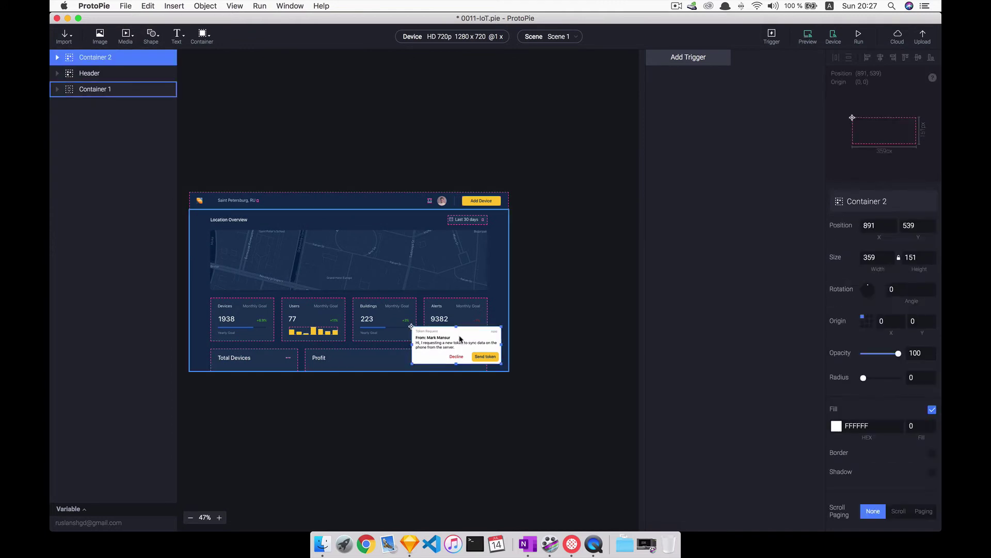
{"action": "left_click_drag", "start_coordinate": [460, 338], "coordinate": [451, 398]}
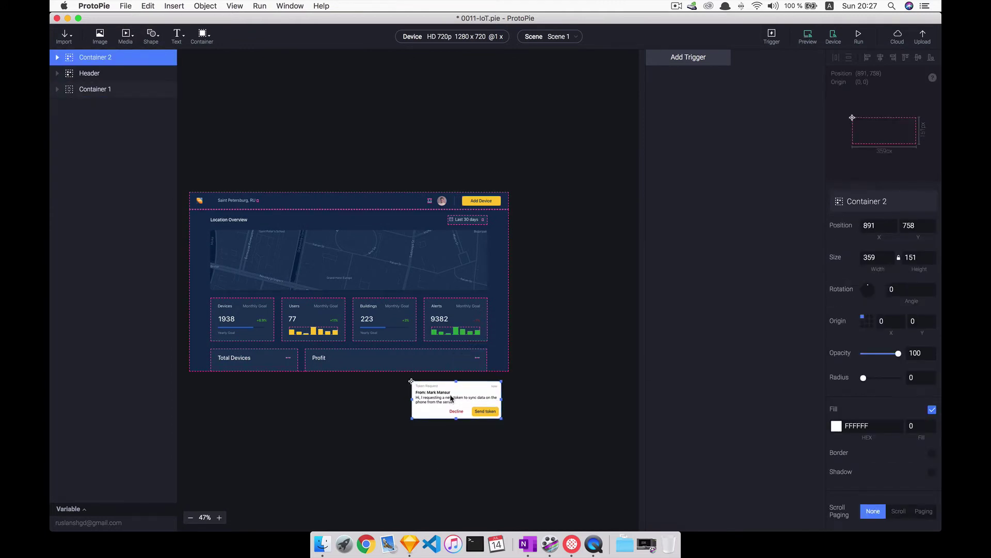
{"action": "left_click", "coordinate": [560, 314]}
{"action": "left_click", "coordinate": [479, 407]}
Step: Add a Receive trigger on the ProtoPie Studio channel listening for message 'reqToken'
{"action": "left_click", "coordinate": [549, 295]}
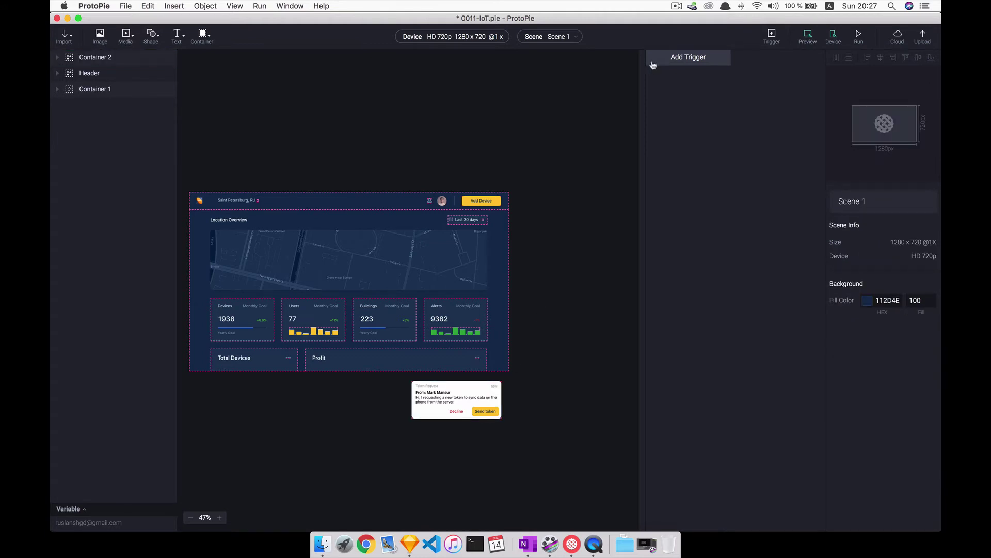
{"action": "left_click", "coordinate": [652, 61]}
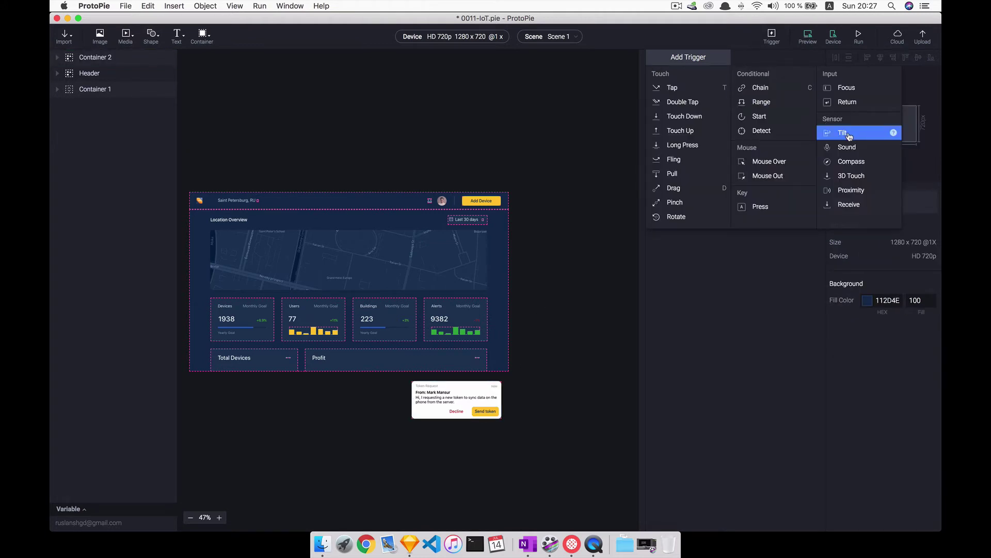
{"action": "left_click", "coordinate": [840, 205]}
{"action": "left_click", "coordinate": [886, 226]}
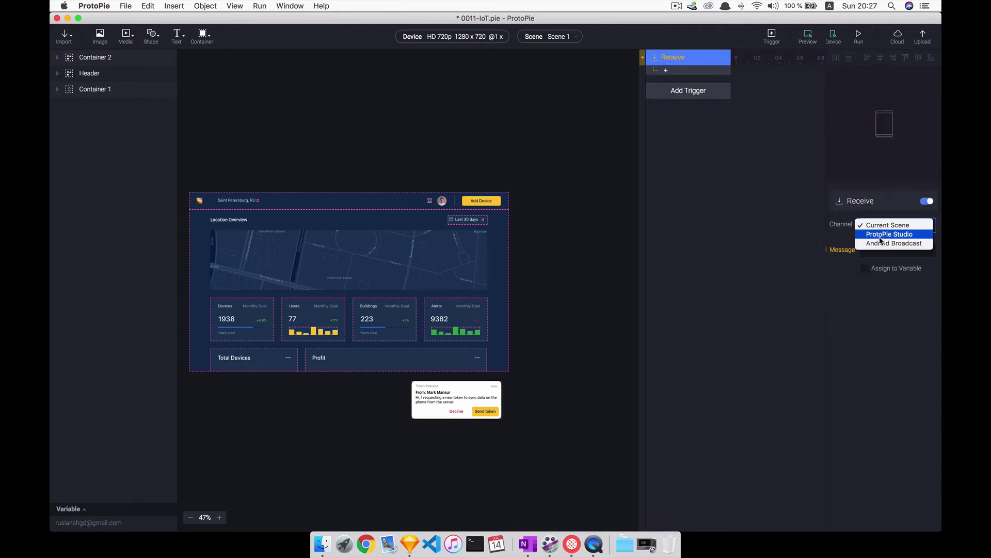
{"action": "left_click", "coordinate": [881, 235]}
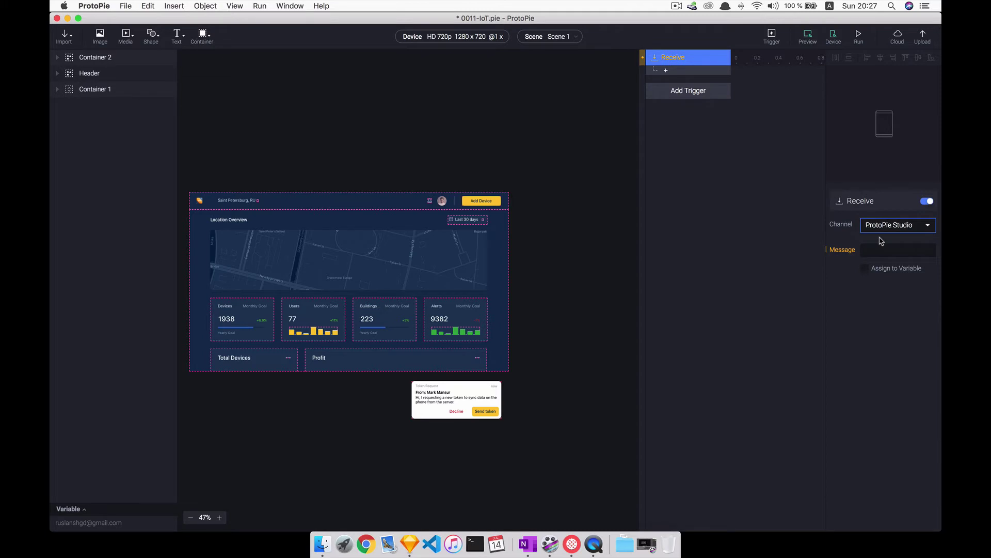
{"action": "left_click", "coordinate": [877, 249]}
{"action": "type", "text": "reqToken"}
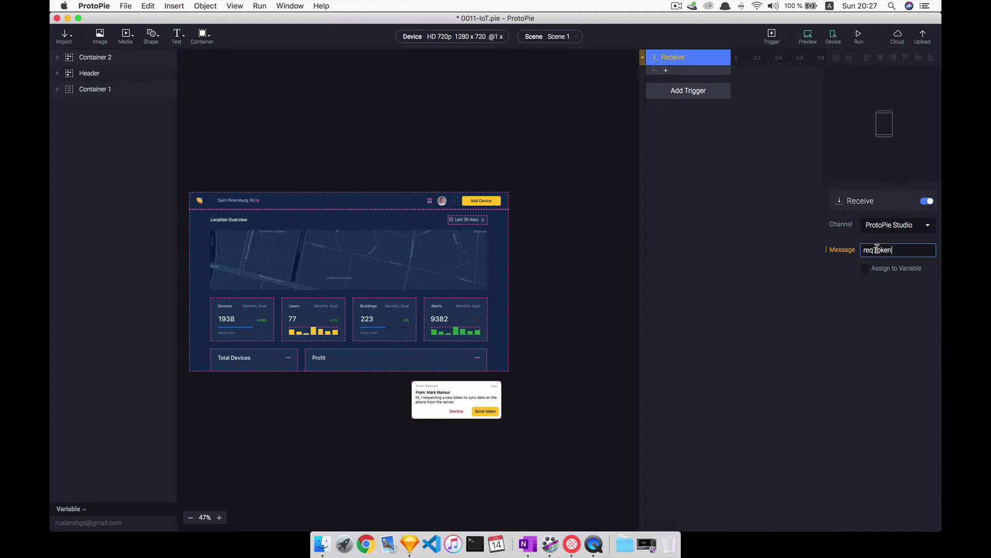
{"action": "key", "text": "Return"}
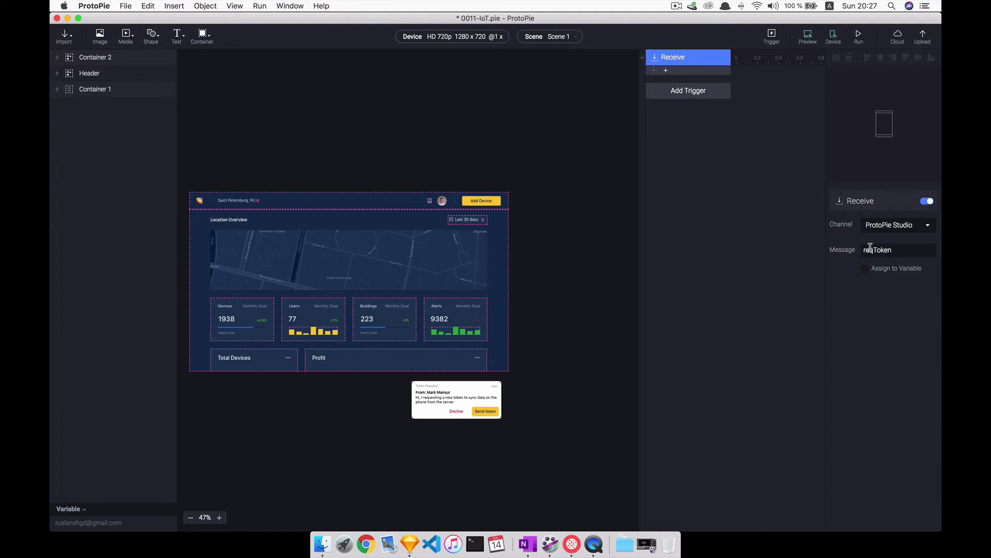
{"action": "left_click", "coordinate": [709, 149]}
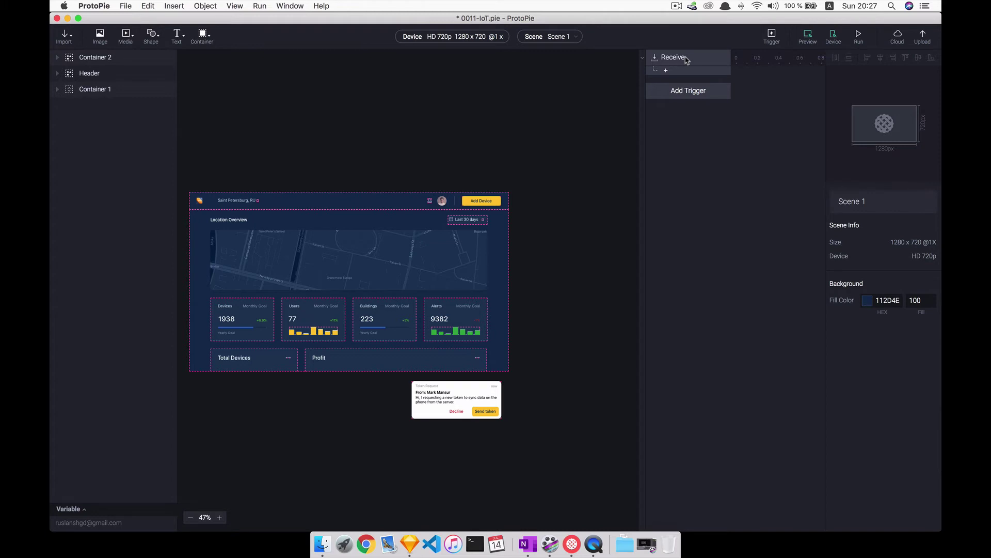
Step: Add a Tap trigger to Rectangle 1, the Send token button's tap area
{"action": "left_click", "coordinate": [675, 92]}
{"action": "left_click", "coordinate": [437, 371]}
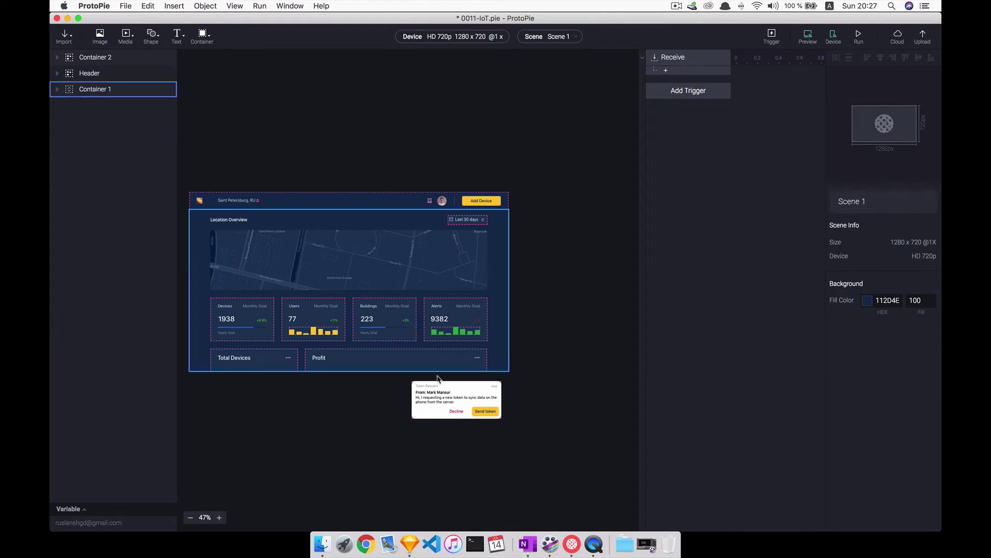
{"action": "double_click", "coordinate": [476, 404]}
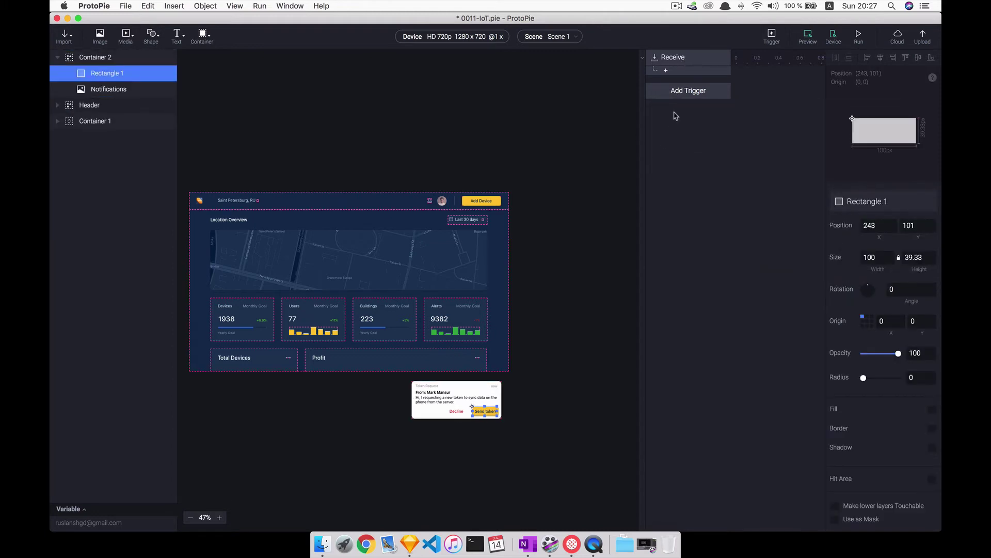
{"action": "left_click", "coordinate": [689, 92]}
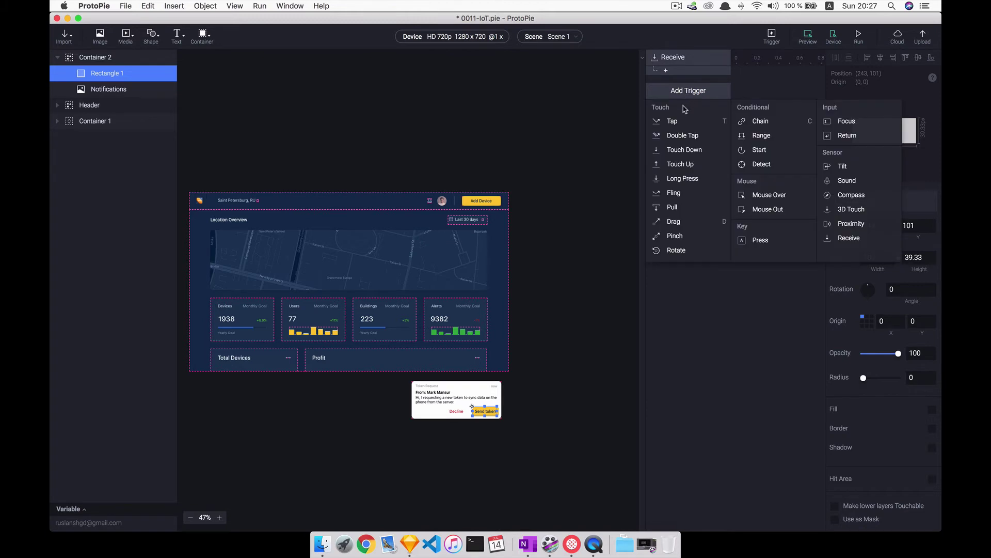
{"action": "left_click", "coordinate": [678, 123]}
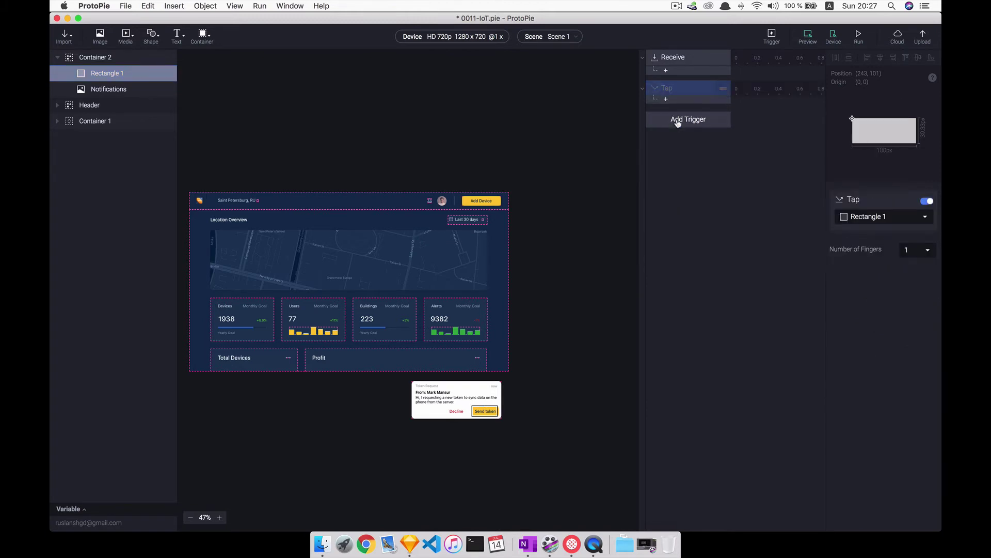
{"action": "left_click", "coordinate": [667, 101]}
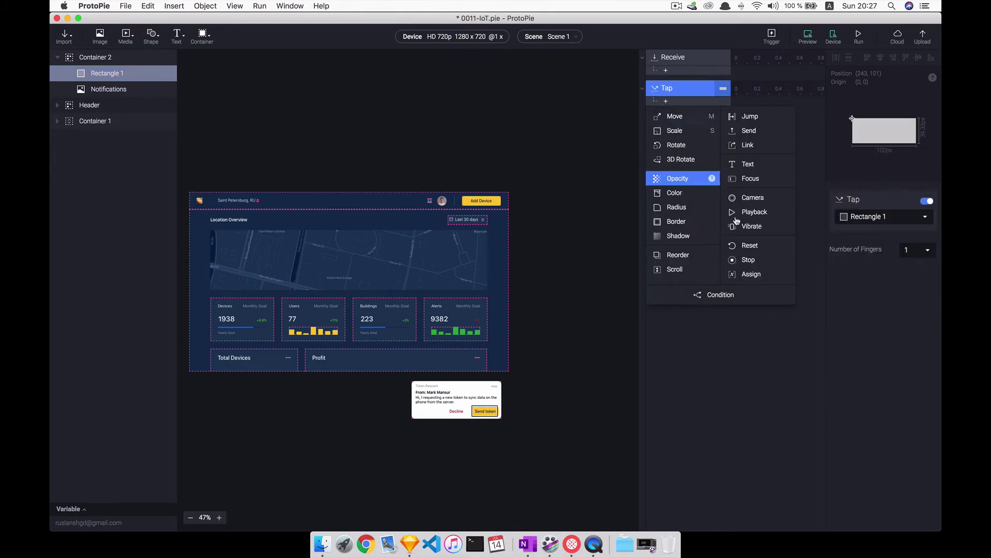
{"action": "left_click", "coordinate": [749, 131]}
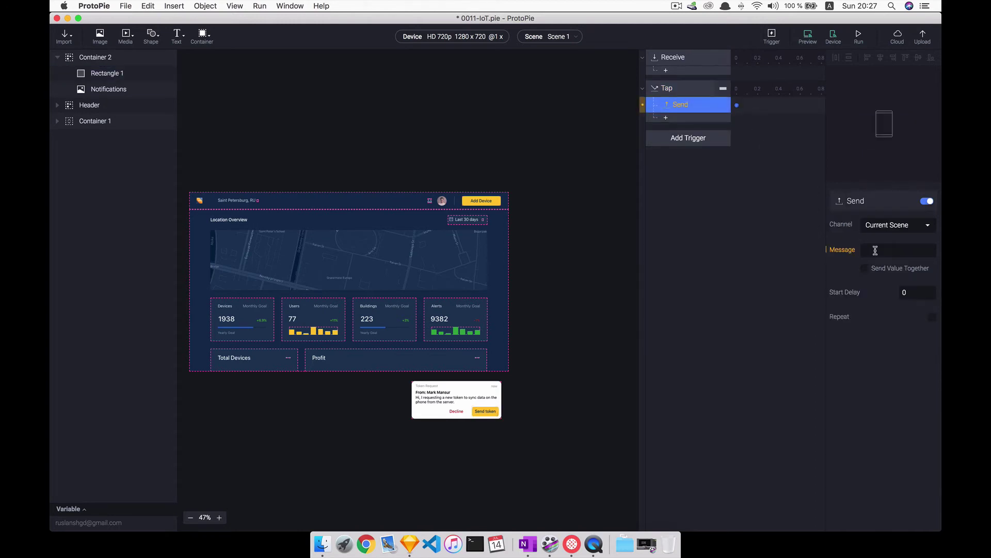
{"action": "left_click", "coordinate": [878, 226]}
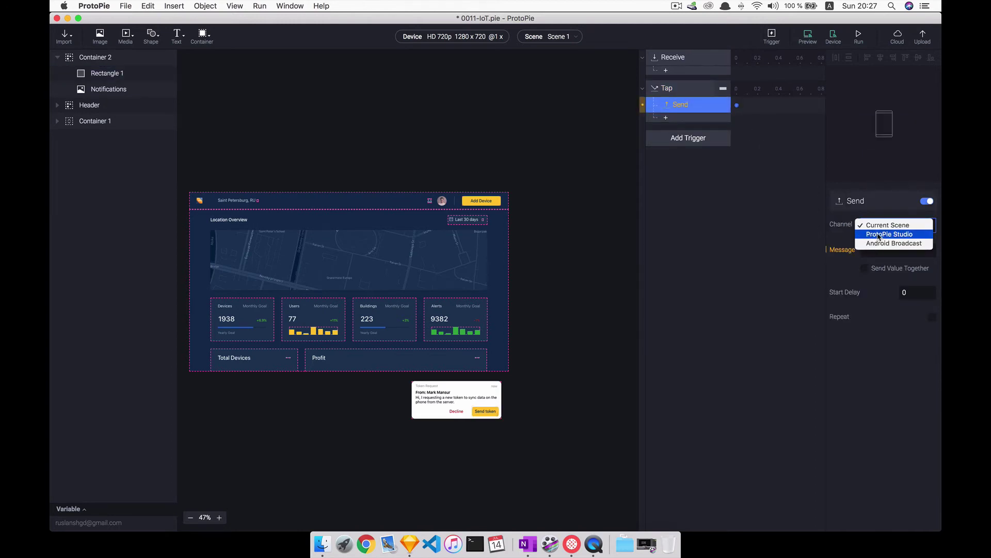
{"action": "left_click", "coordinate": [879, 235]}
{"action": "type", "text": "token"}
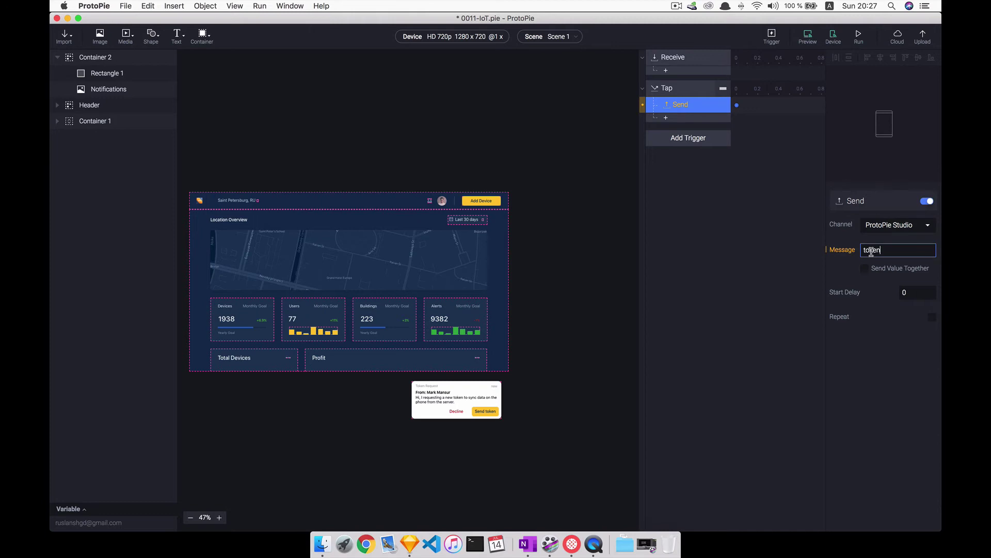
{"action": "key", "text": "Return"}
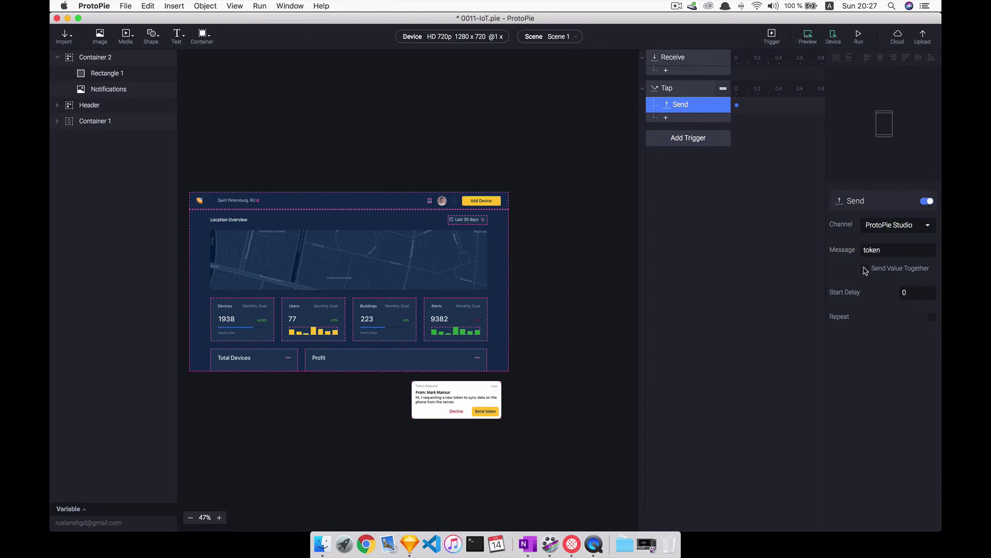
{"action": "left_click", "coordinate": [864, 269]}
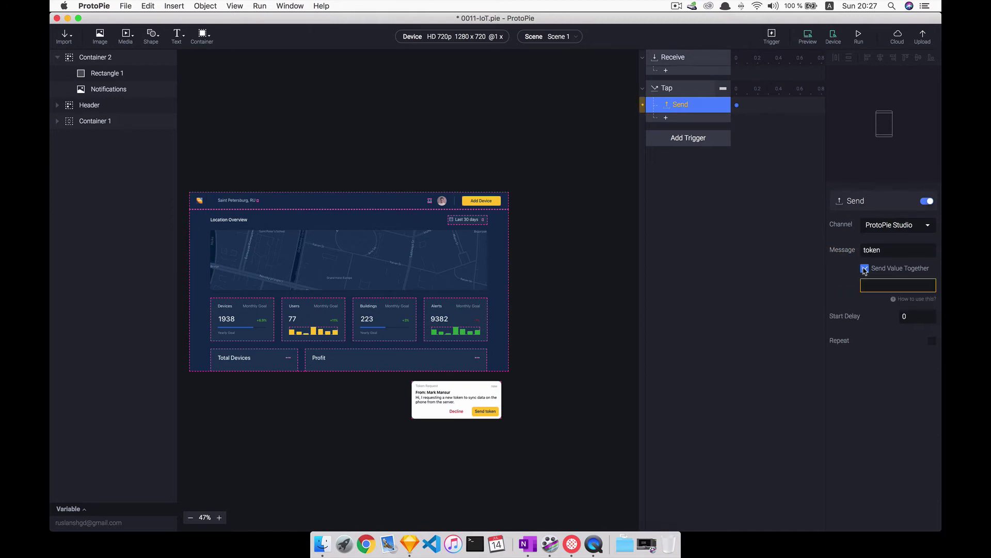
{"action": "left_click", "coordinate": [873, 286]}
{"action": "type", "text": "7535"}
{"action": "left_click", "coordinate": [889, 380]}
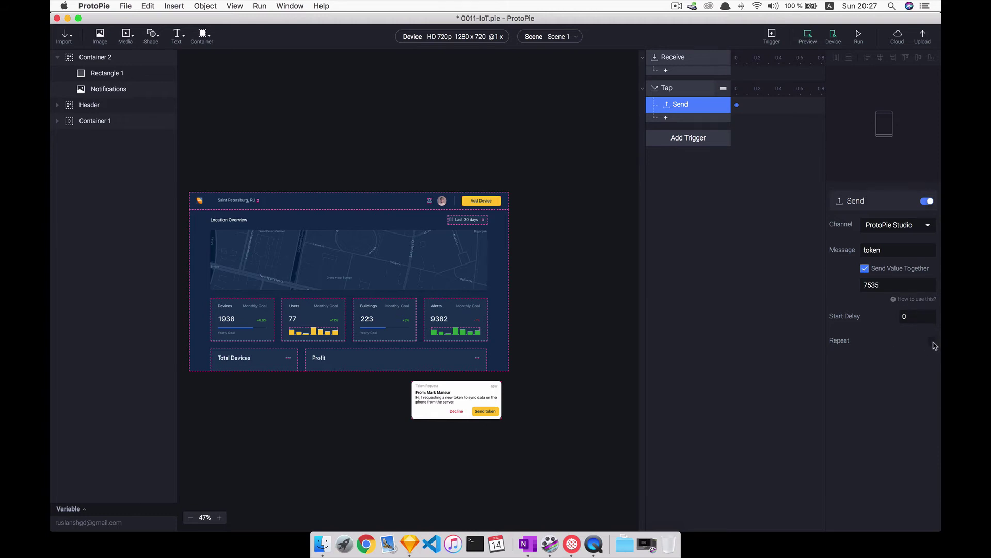
{"action": "left_click", "coordinate": [755, 222]}
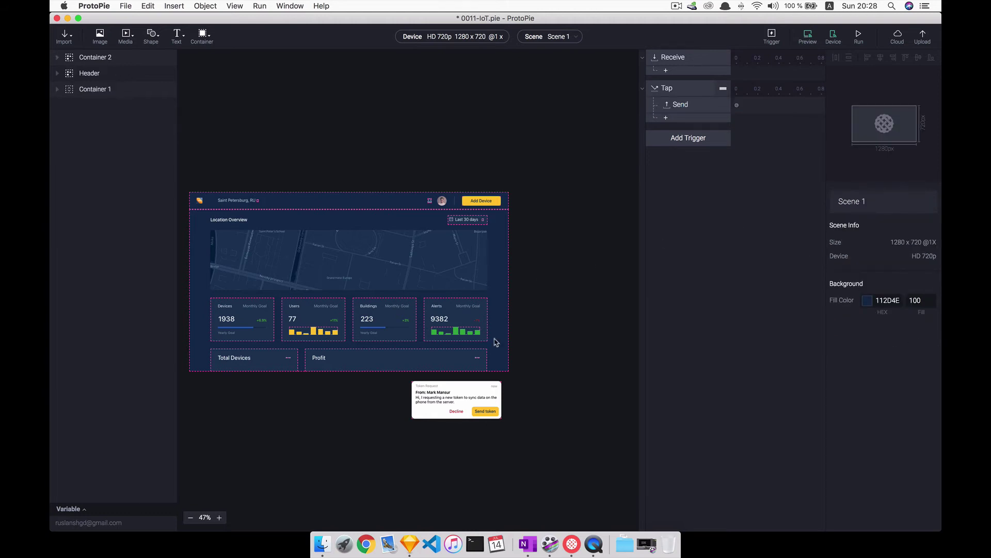
Step: Under Receive, add Move (to Y 539) and Opacity responses for the token request card
{"action": "left_click", "coordinate": [468, 380]}
{"action": "left_click", "coordinate": [907, 225]}
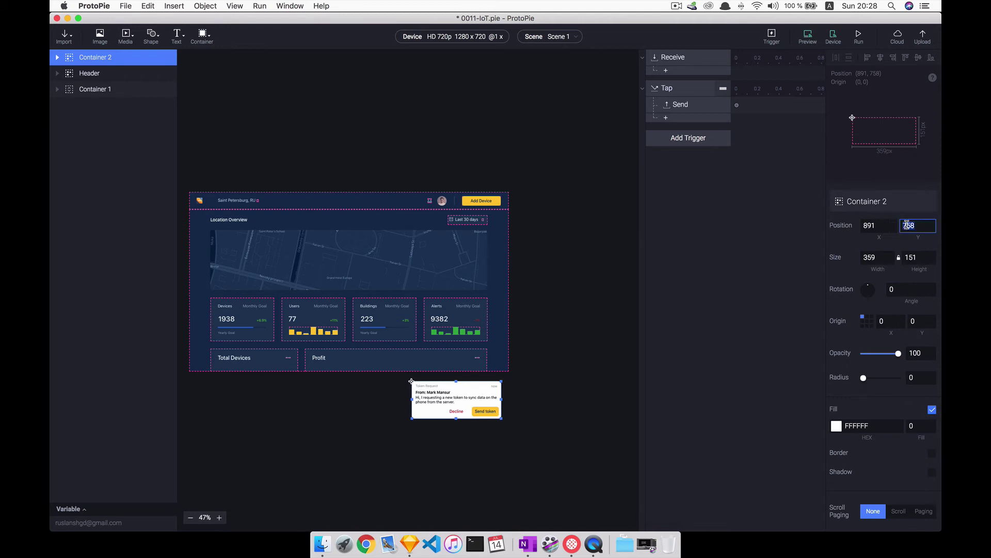
{"action": "left_click", "coordinate": [553, 346]}
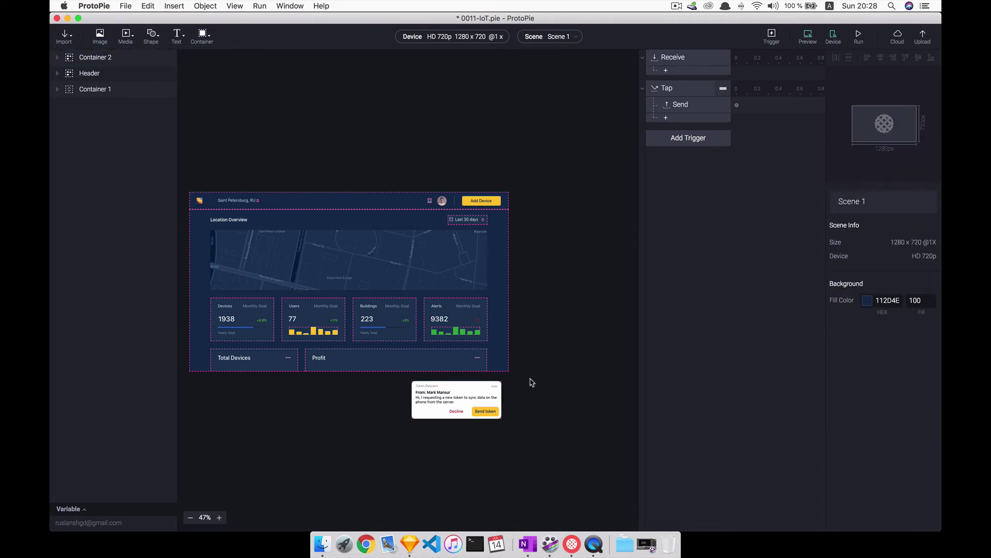
{"action": "left_click", "coordinate": [482, 404]}
{"action": "left_click", "coordinate": [672, 71]}
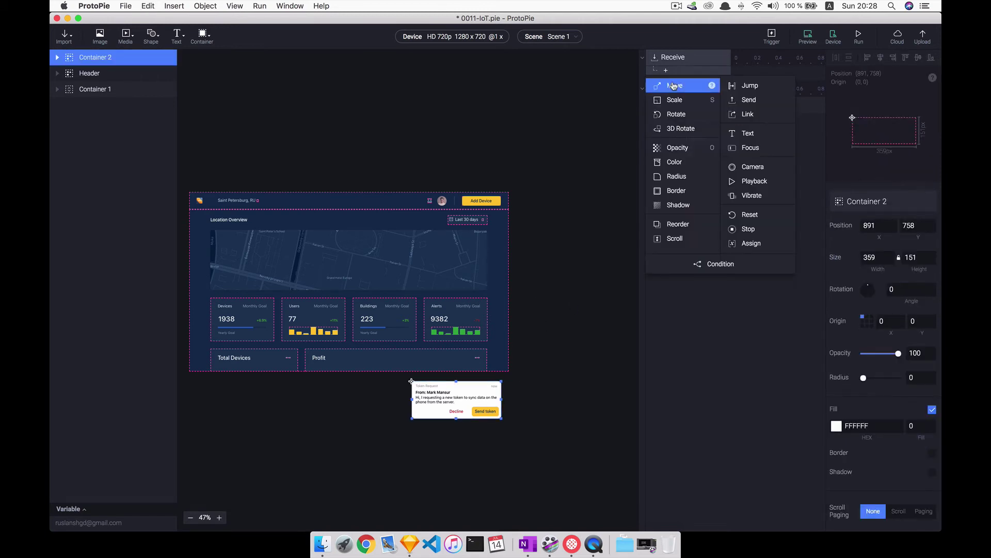
{"action": "left_click", "coordinate": [672, 84]}
{"action": "left_click", "coordinate": [690, 160]}
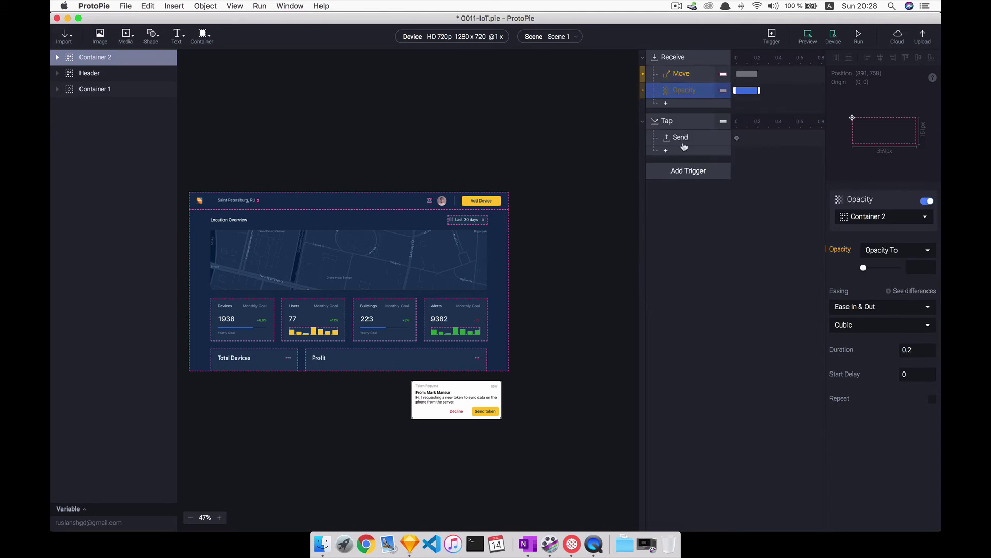
{"action": "left_click", "coordinate": [907, 265]}
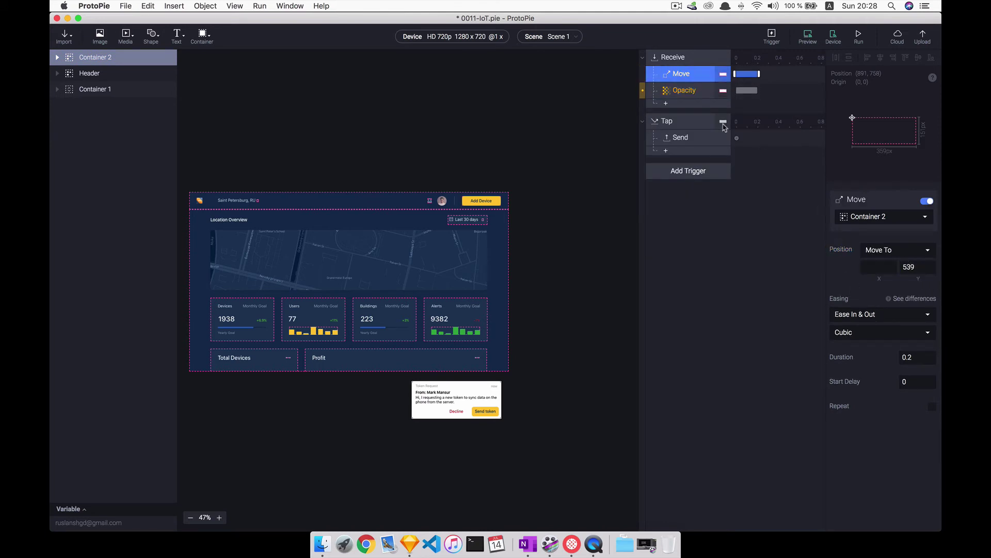
Step: Set the Receive opacity response to 100 and Container 2's initial opacity to 0
{"action": "left_click", "coordinate": [692, 94]}
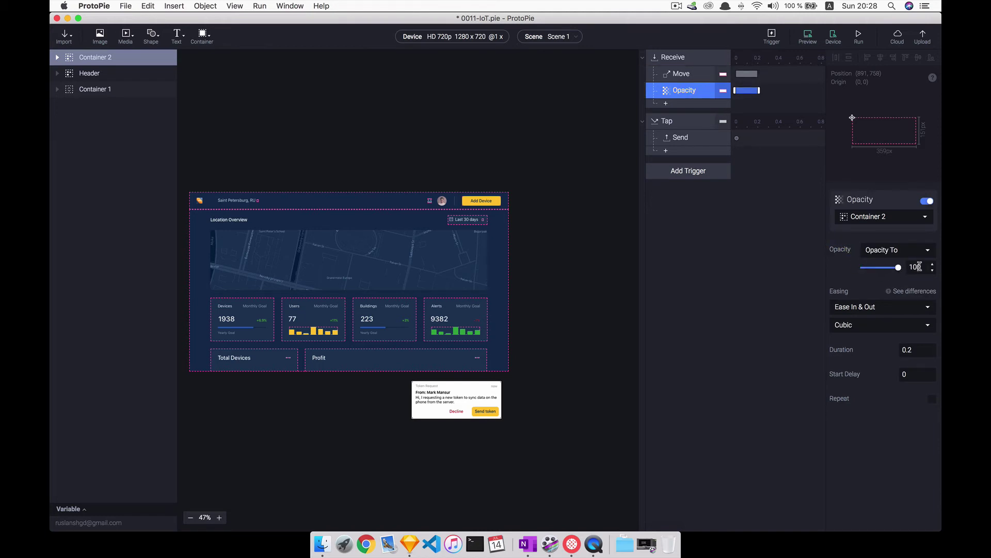
{"action": "scroll", "coordinate": [467, 202], "scroll_direction": "up", "scroll_amount": 3}
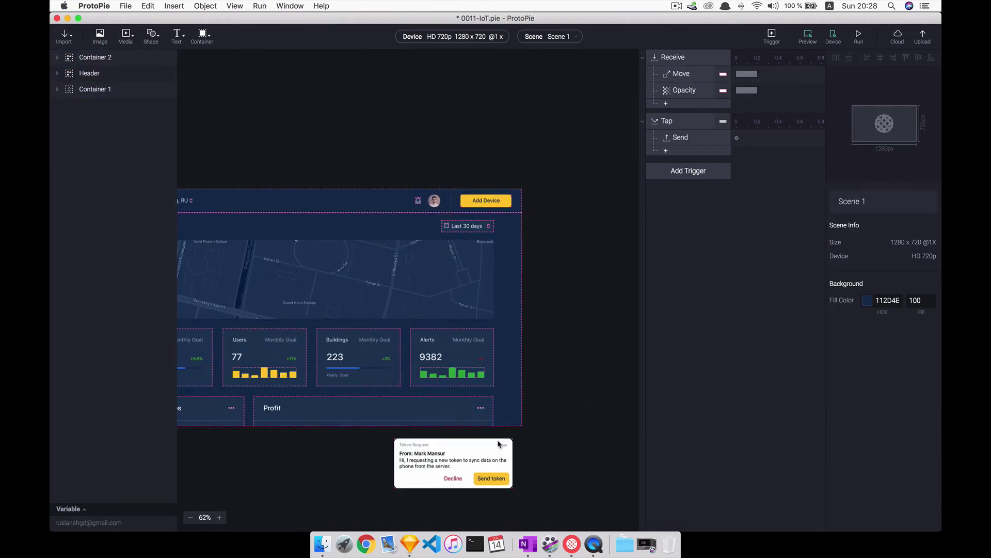
{"action": "left_click", "coordinate": [450, 457]}
{"action": "left_click_drag", "start_coordinate": [875, 353], "coordinate": [781, 357]}
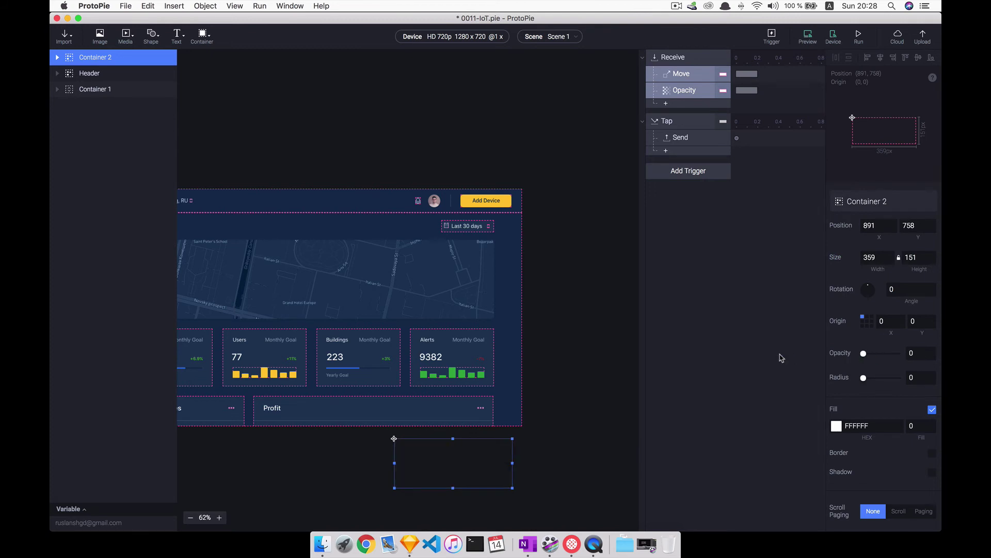
Step: Add Rotate and Opacity To 100 responses under Receive for the Notification badge
{"action": "left_click", "coordinate": [550, 258]}
{"action": "scroll", "coordinate": [441, 197], "scroll_direction": "up", "scroll_amount": 5}
{"action": "left_click", "coordinate": [425, 205]}
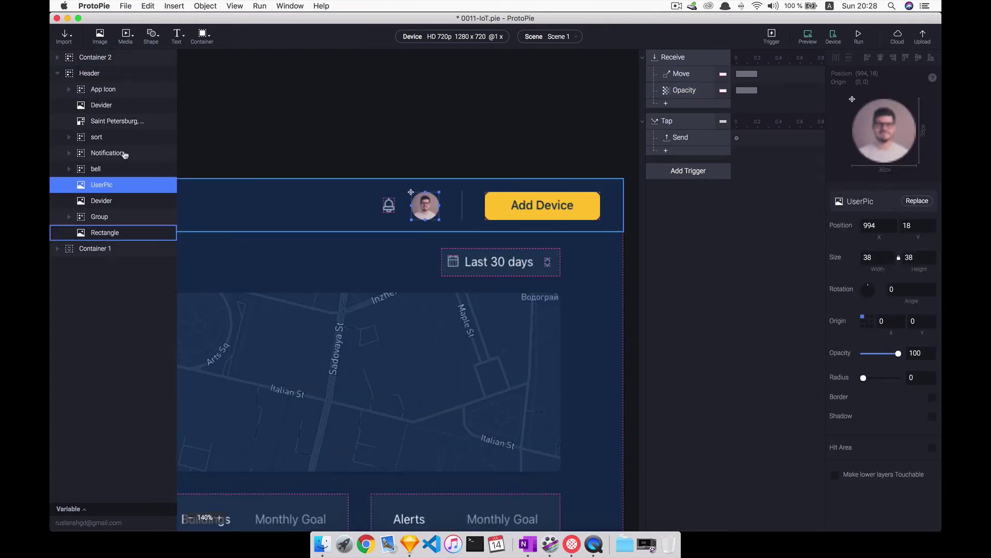
{"action": "left_click", "coordinate": [104, 154]}
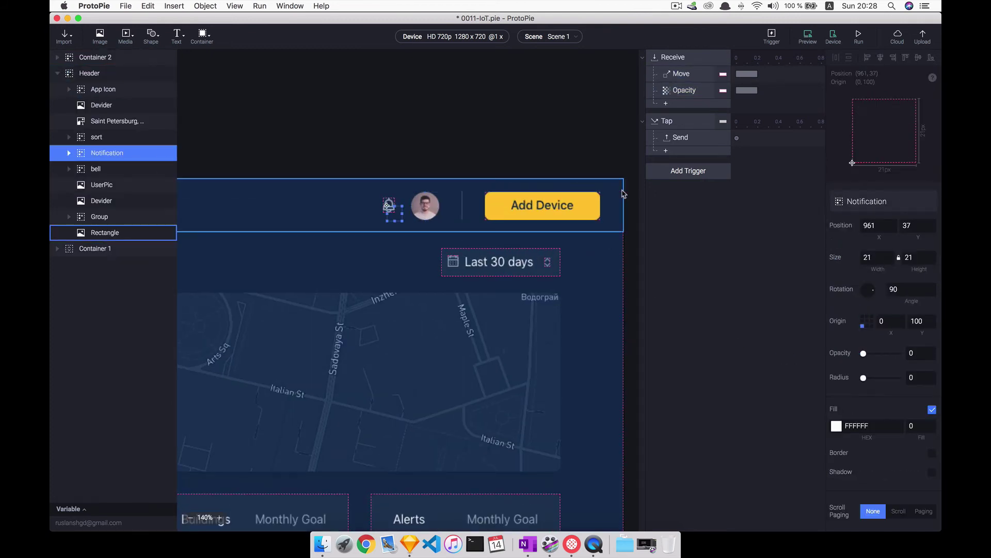
{"action": "left_click", "coordinate": [665, 104]}
{"action": "left_click", "coordinate": [670, 148]}
{"action": "left_click", "coordinate": [666, 120]}
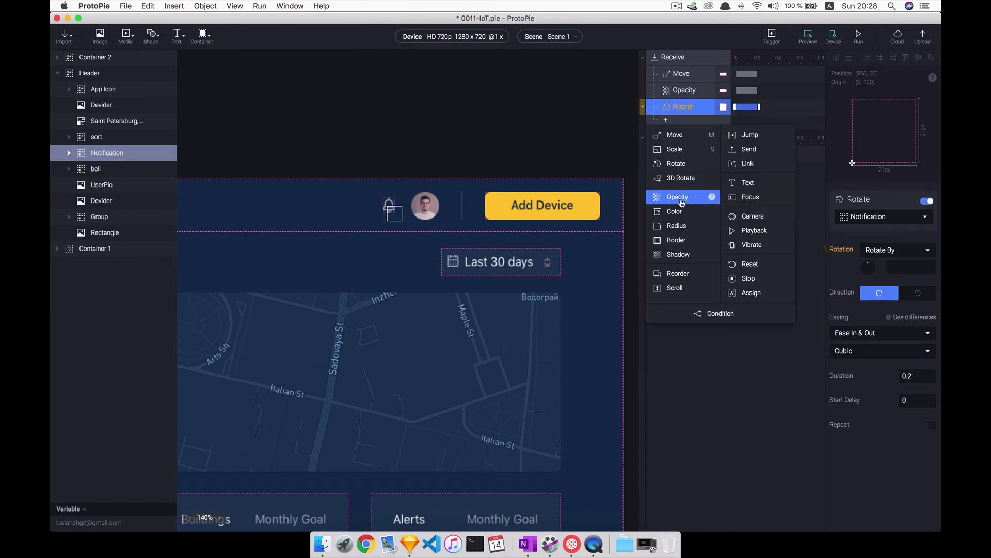
{"action": "left_click", "coordinate": [681, 197]}
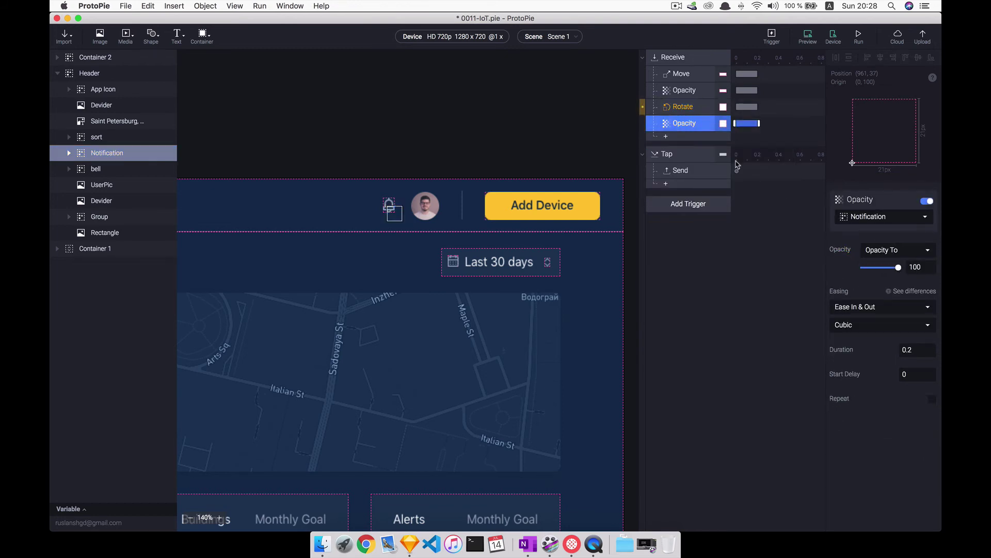
Step: Set the badge's Rotate response to Rotate By 90, counter-clockwise
{"action": "left_click", "coordinate": [683, 107]}
{"action": "left_click", "coordinate": [901, 268]}
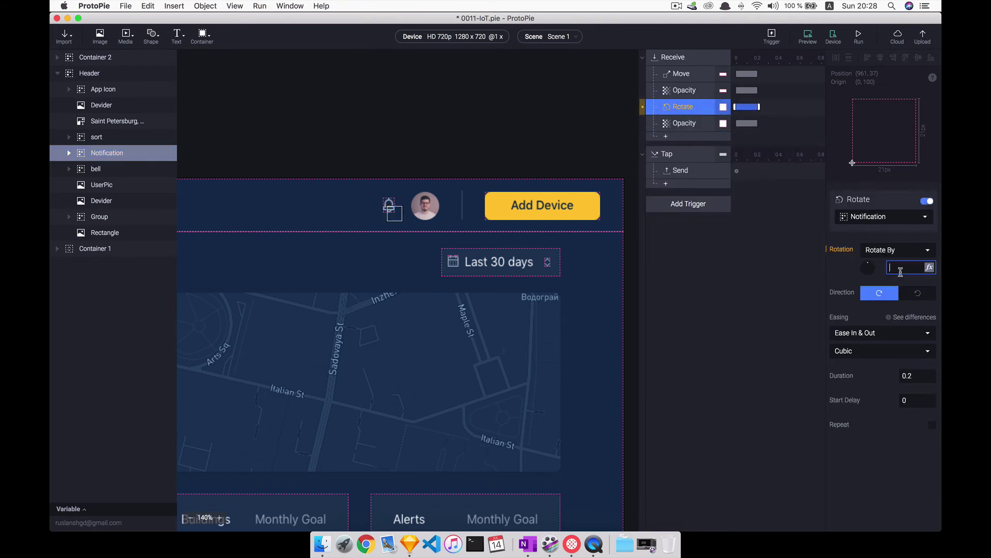
{"action": "type", "text": "90"}
{"action": "key", "text": "Return"}
{"action": "left_click", "coordinate": [918, 292]}
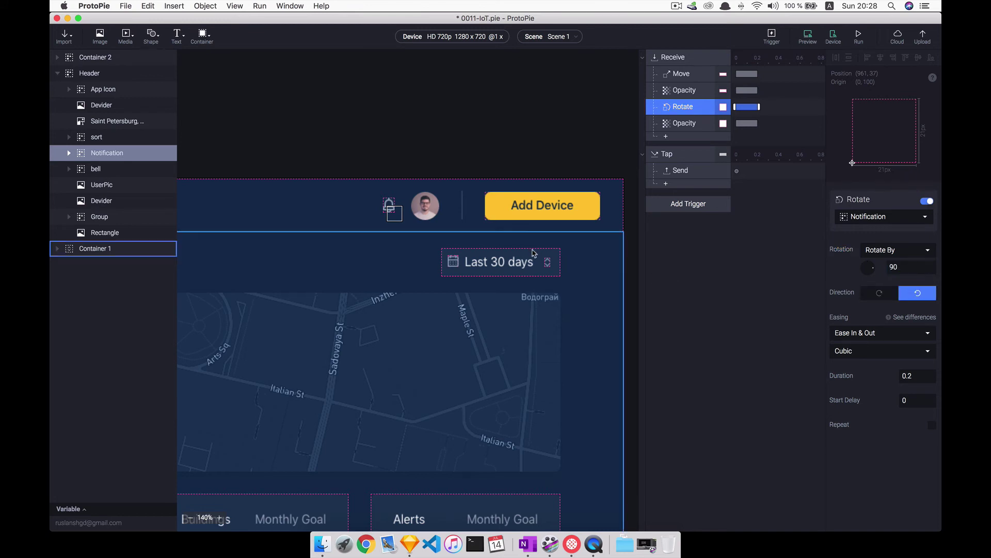
{"action": "scroll", "coordinate": [541, 252], "scroll_direction": "down", "scroll_amount": 5}
{"action": "left_click", "coordinate": [679, 124]}
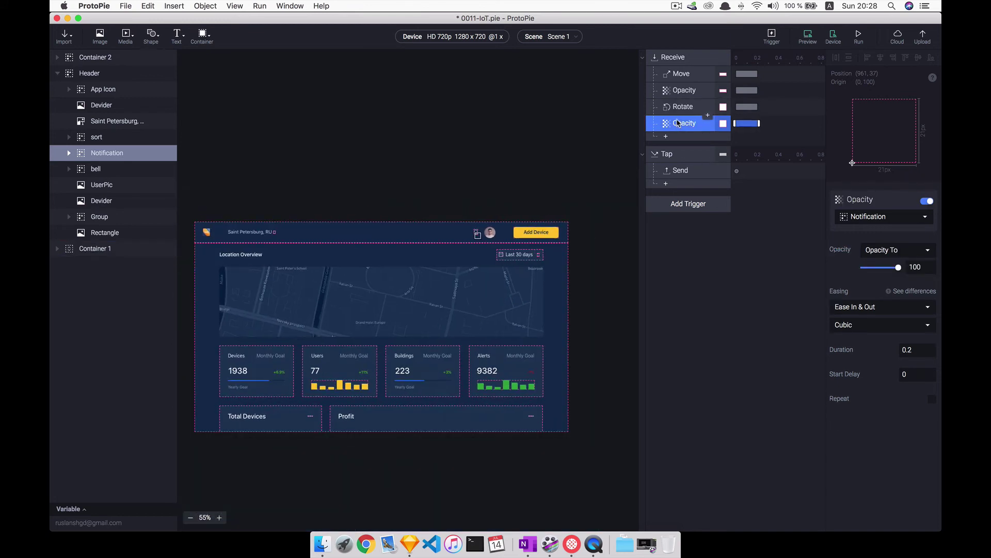
Step: Paste copies of the four Receive responses under the Tap trigger
{"action": "left_click", "coordinate": [685, 77], "text": "shift"}
{"action": "left_click", "coordinate": [667, 154]}
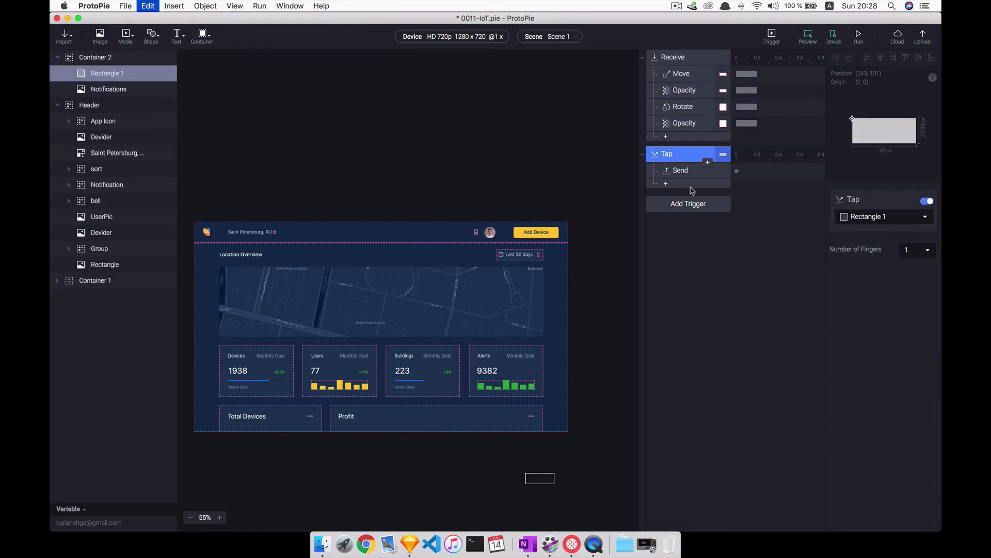
{"action": "key", "text": "super+v"}
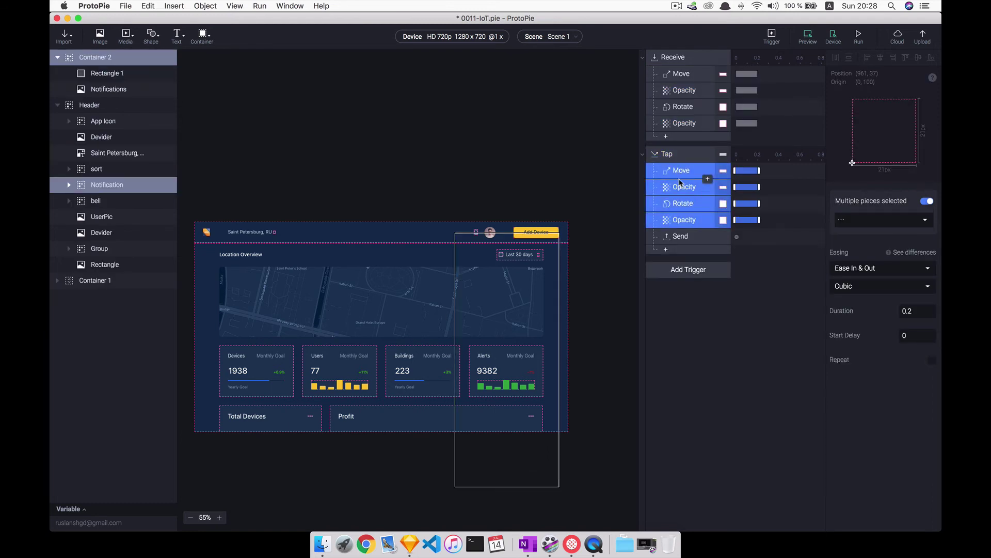
Step: Set the Tap Move response to Y 758 and both Tap opacity responses to 0
{"action": "left_click", "coordinate": [676, 177]}
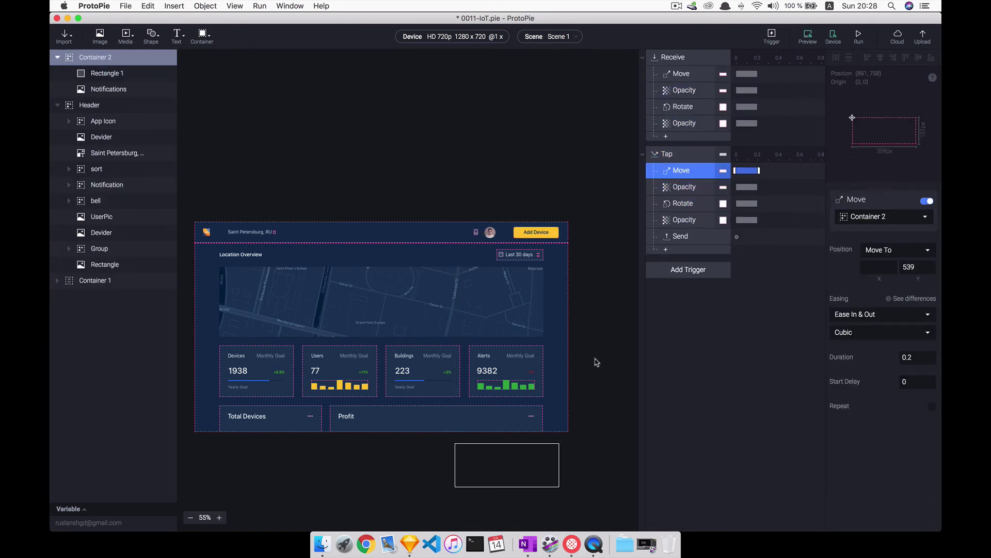
{"action": "left_click", "coordinate": [603, 388]}
{"action": "left_click", "coordinate": [521, 487]}
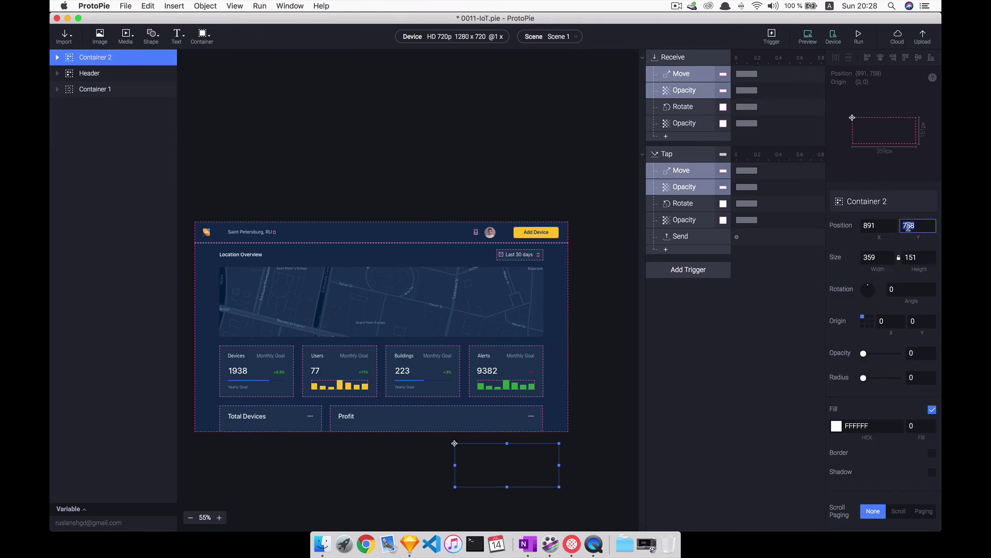
{"action": "left_click", "coordinate": [681, 171]}
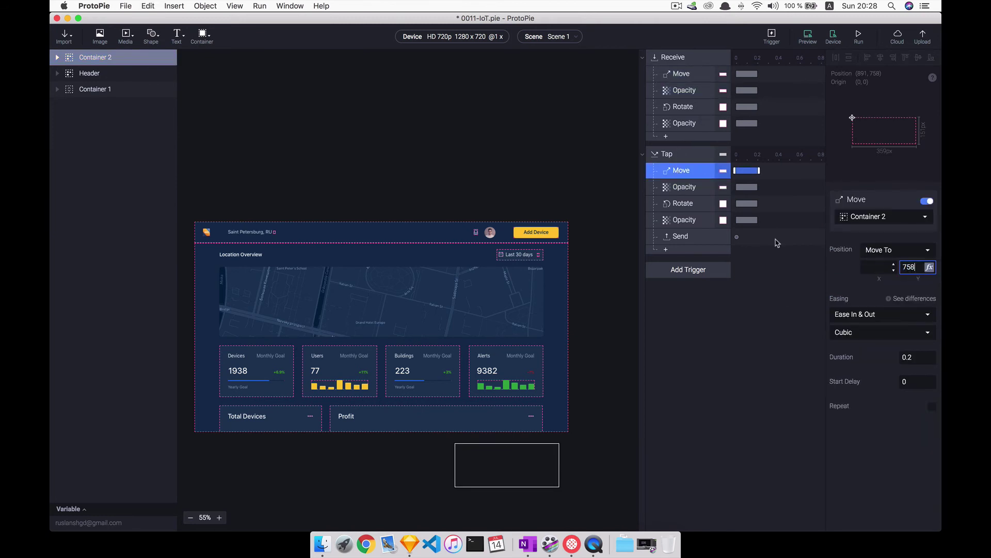
{"action": "left_click", "coordinate": [672, 187]}
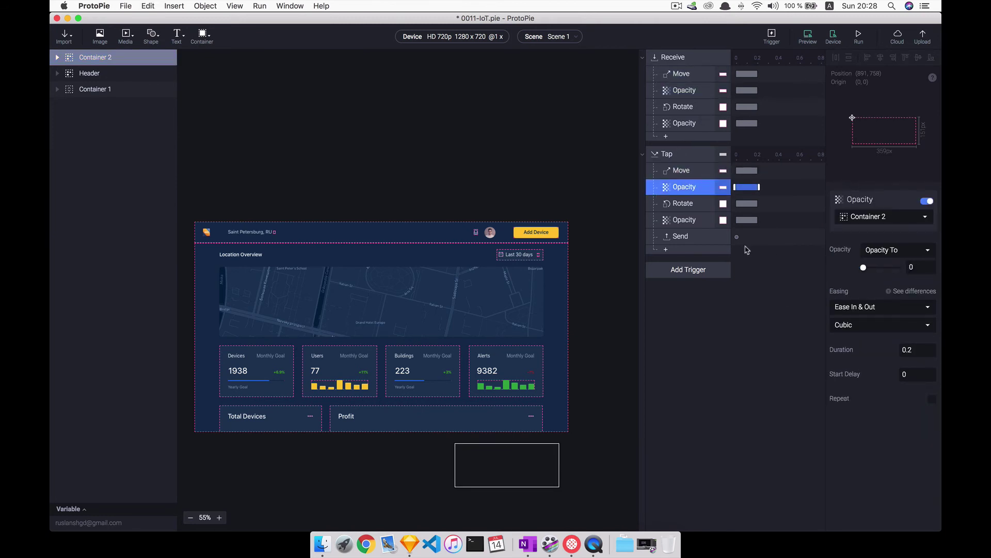
{"action": "left_click", "coordinate": [692, 222]}
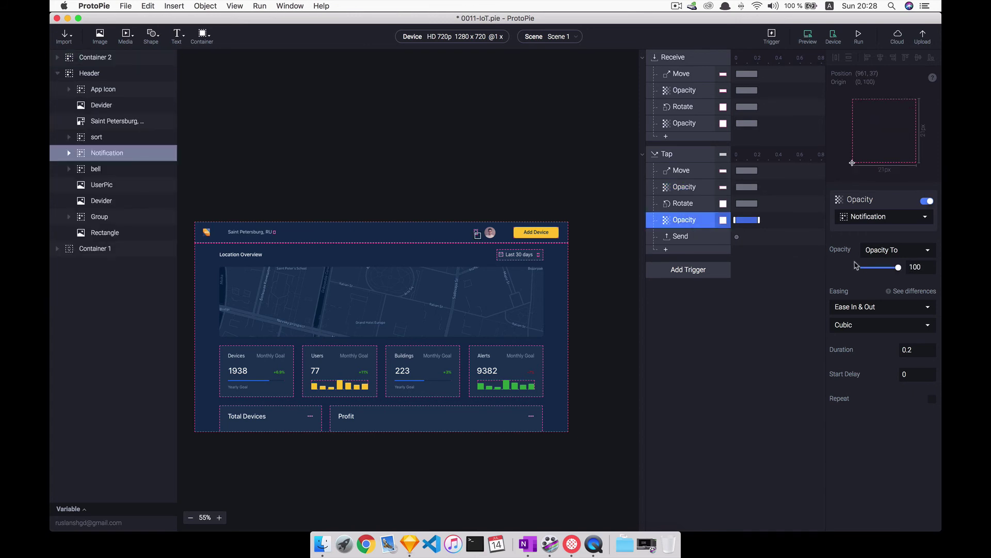
{"action": "left_click", "coordinate": [681, 204]}
{"action": "left_click", "coordinate": [579, 165]}
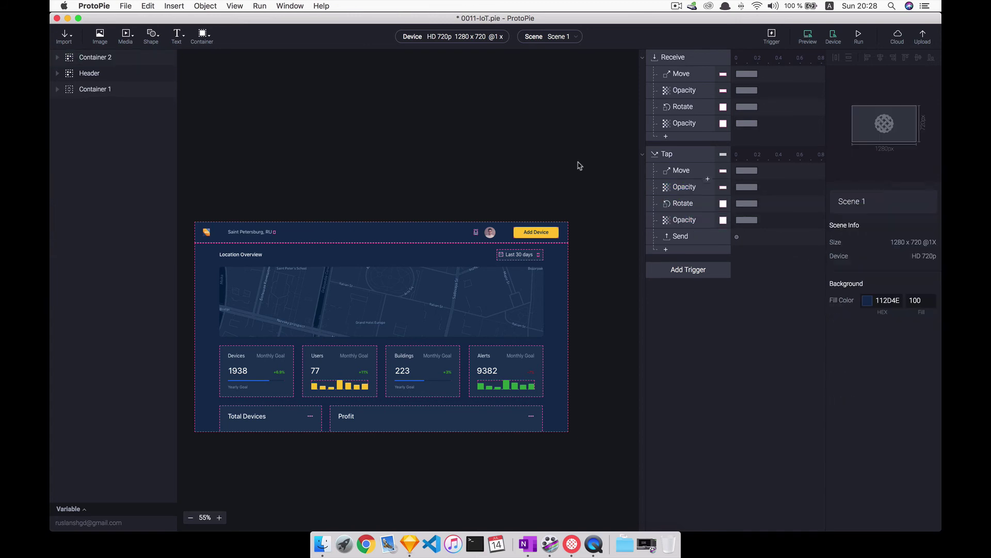
Step: Preview the IoT dashboard prototype beside the QuickTime recording mirroring the phone's Settings screen
{"action": "key", "text": "super+p"}
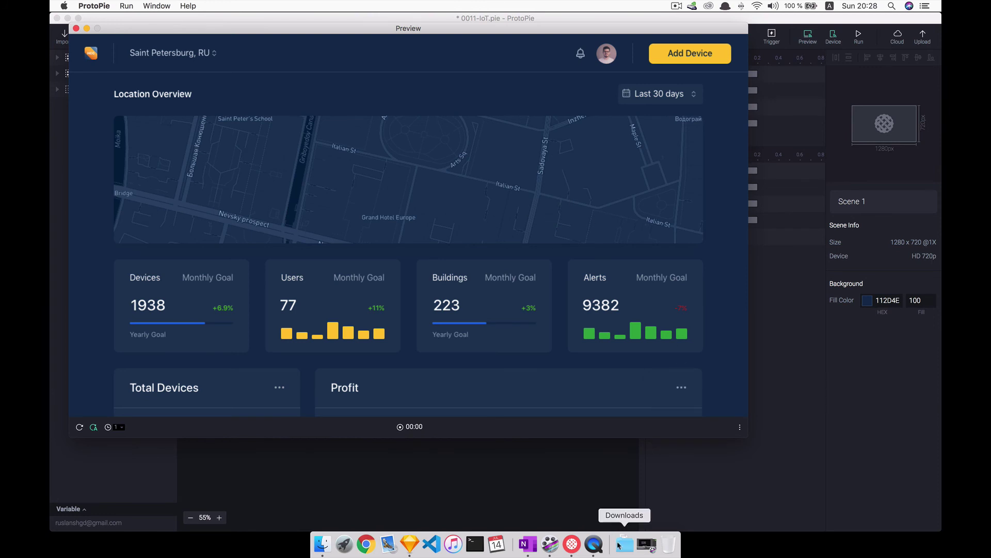
{"action": "left_click", "coordinate": [594, 544]}
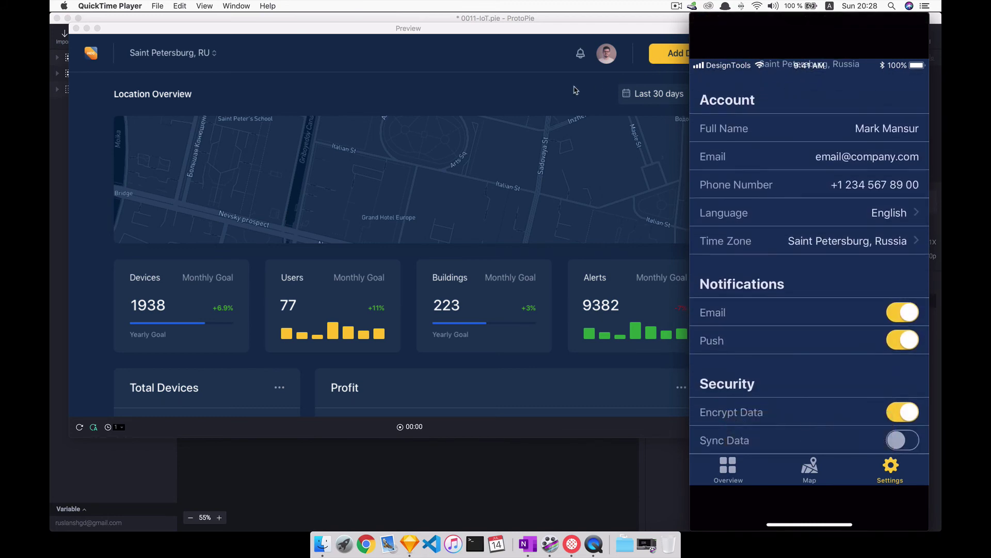
Step: Tap Send token on the dashboard's Token Request notification so the phone's sync field shows 7535
{"action": "left_click", "coordinate": [622, 58]}
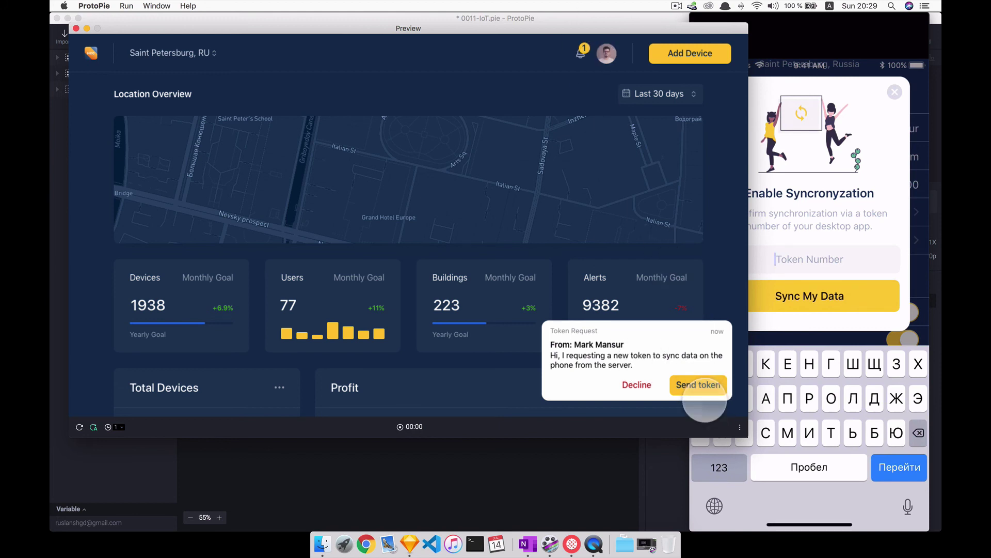
{"action": "left_click", "coordinate": [703, 392]}
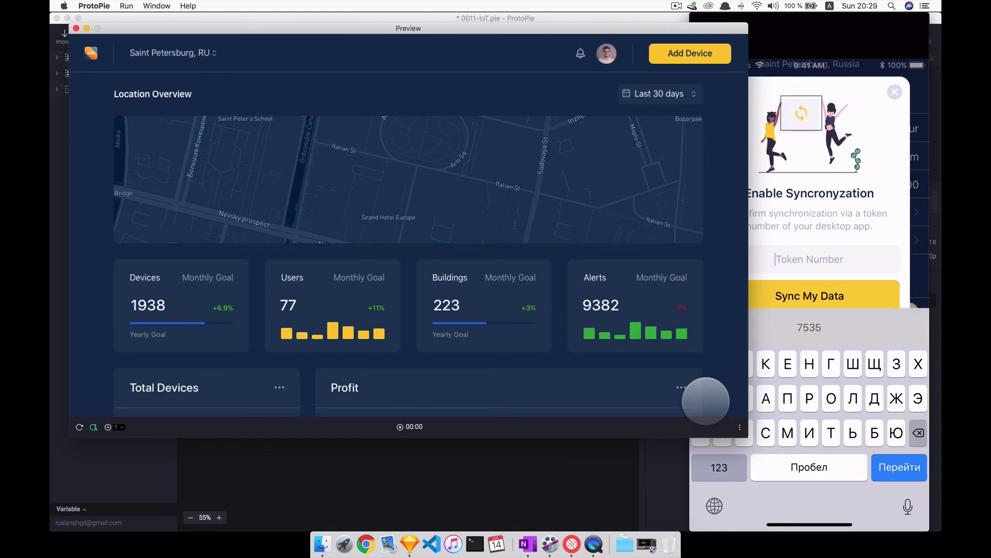